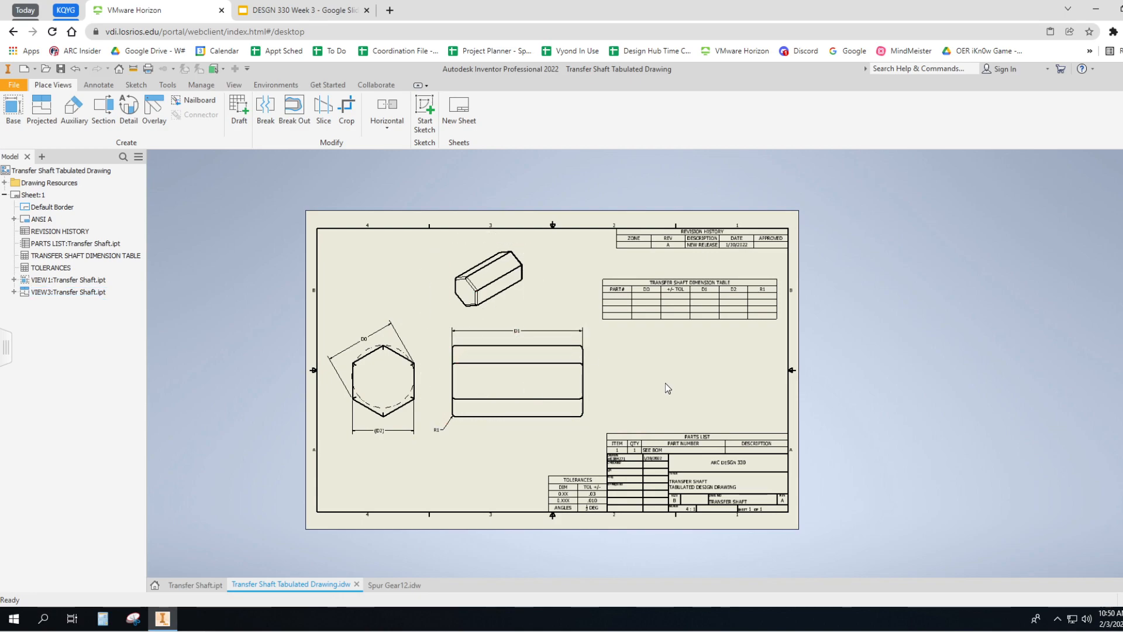
click(661, 244)
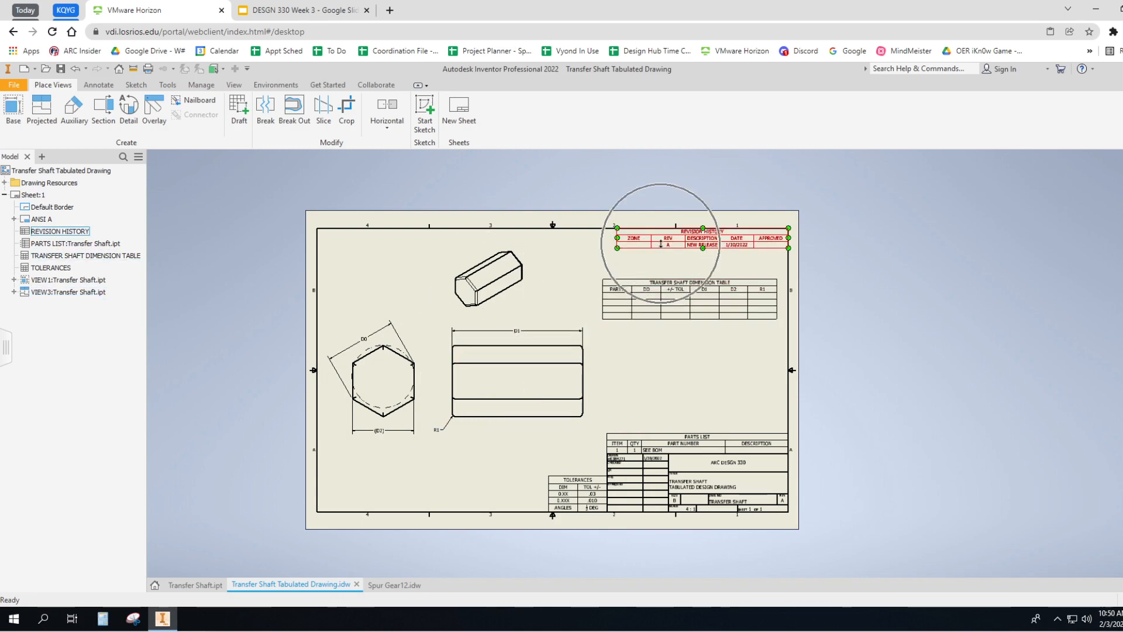
click(666, 222)
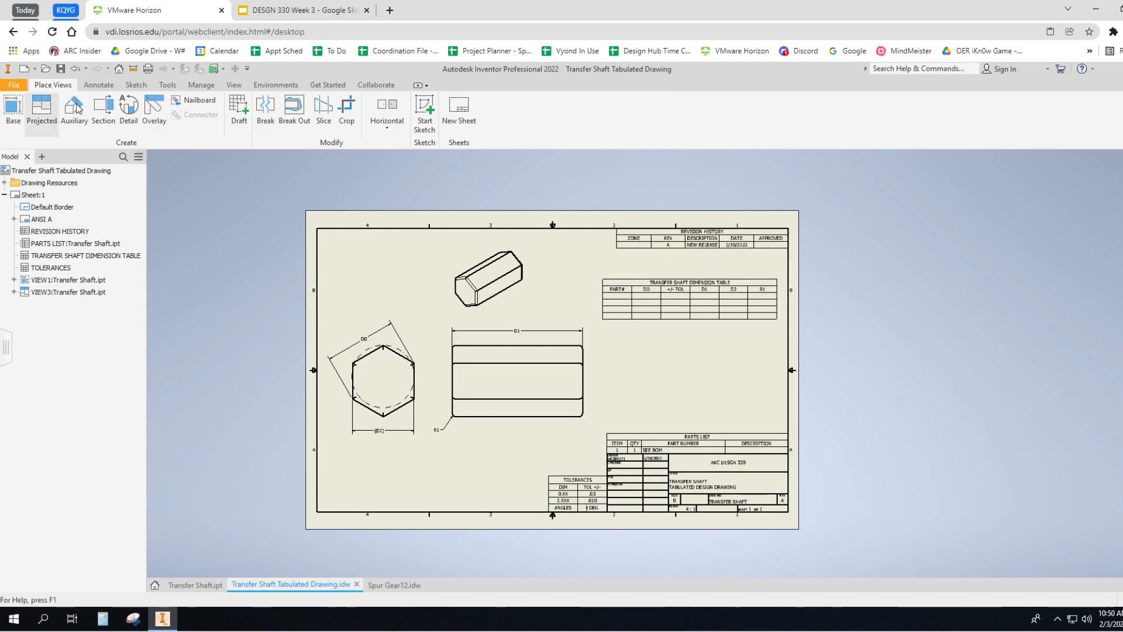
click(98, 86)
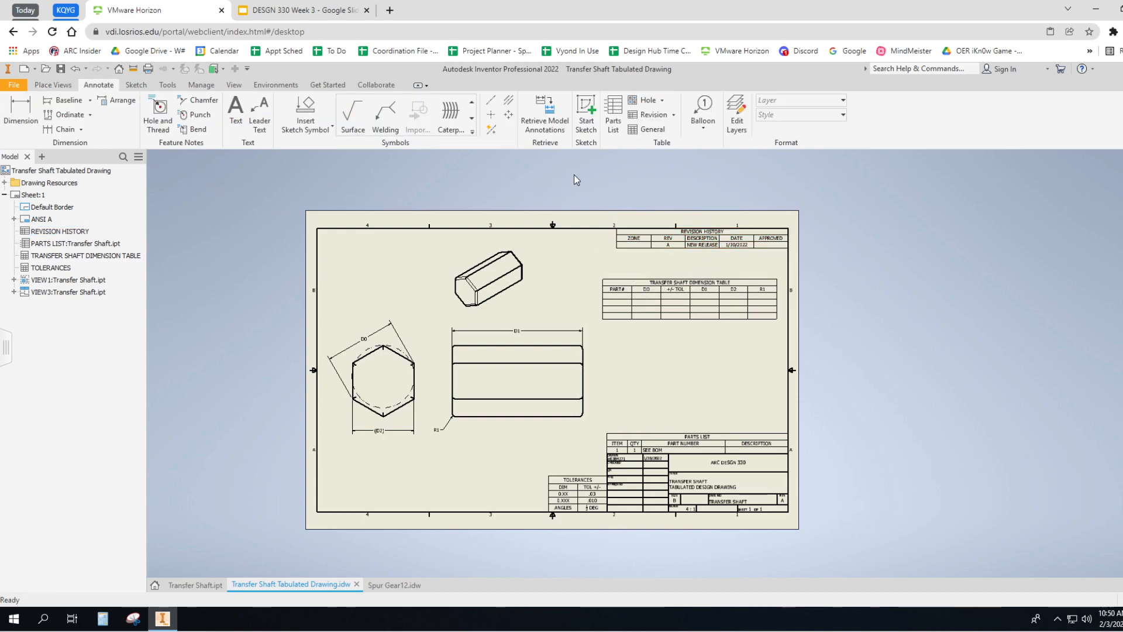
click(647, 115)
click(703, 468)
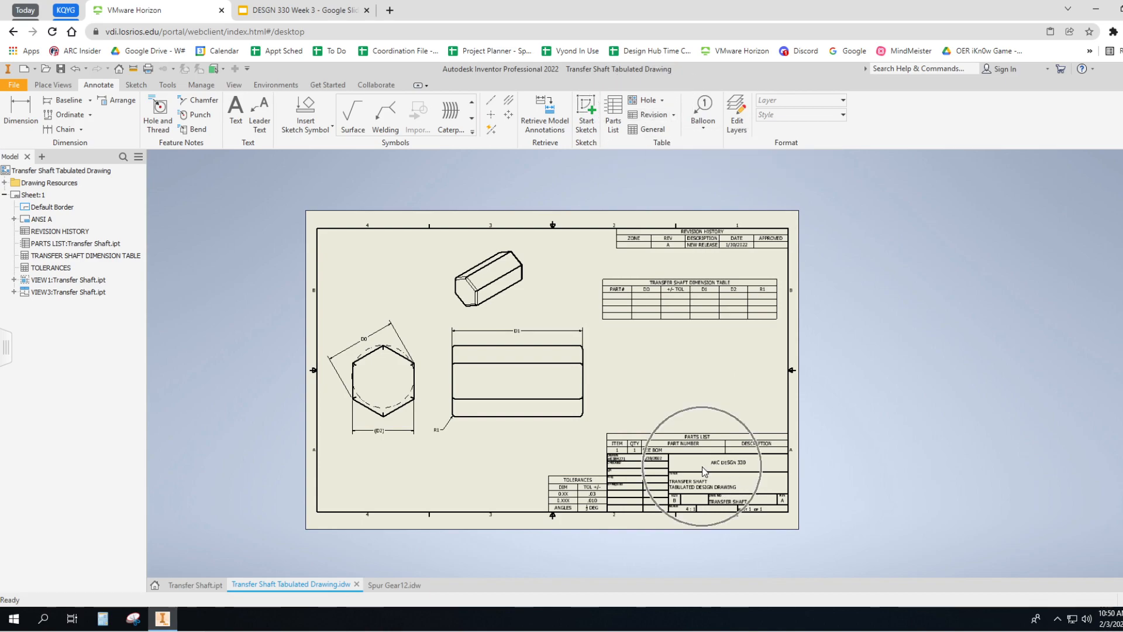
Copy the TOLERANCES table, paste a duplicate on the sheet, and move it to the open area below the dimension table.
click(576, 490)
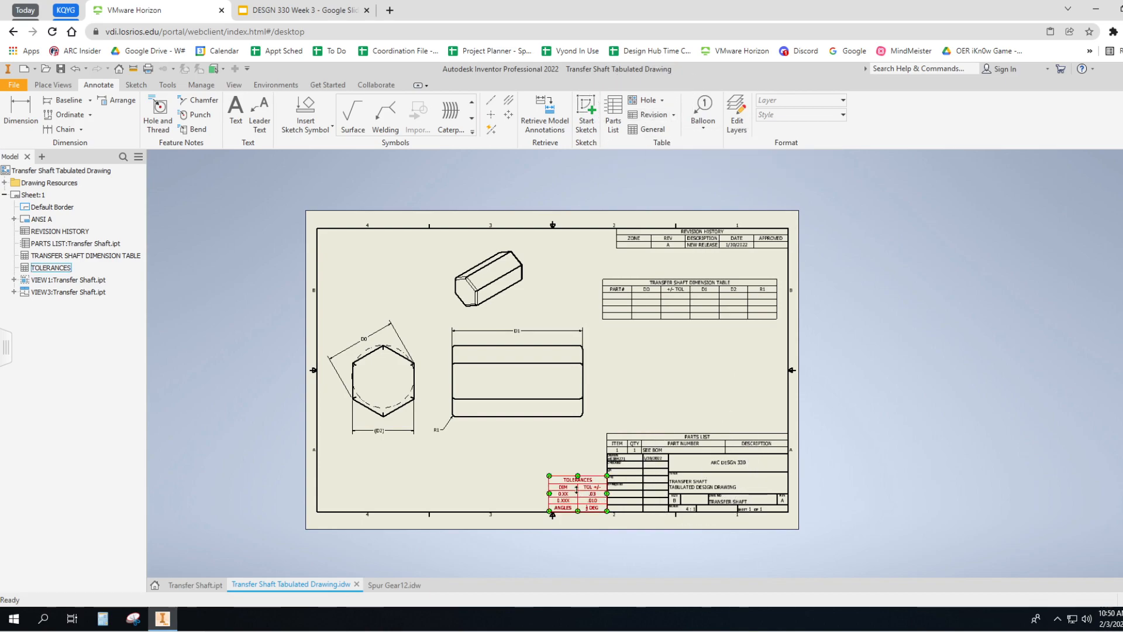
click(584, 492)
click(585, 494)
right_click(585, 494)
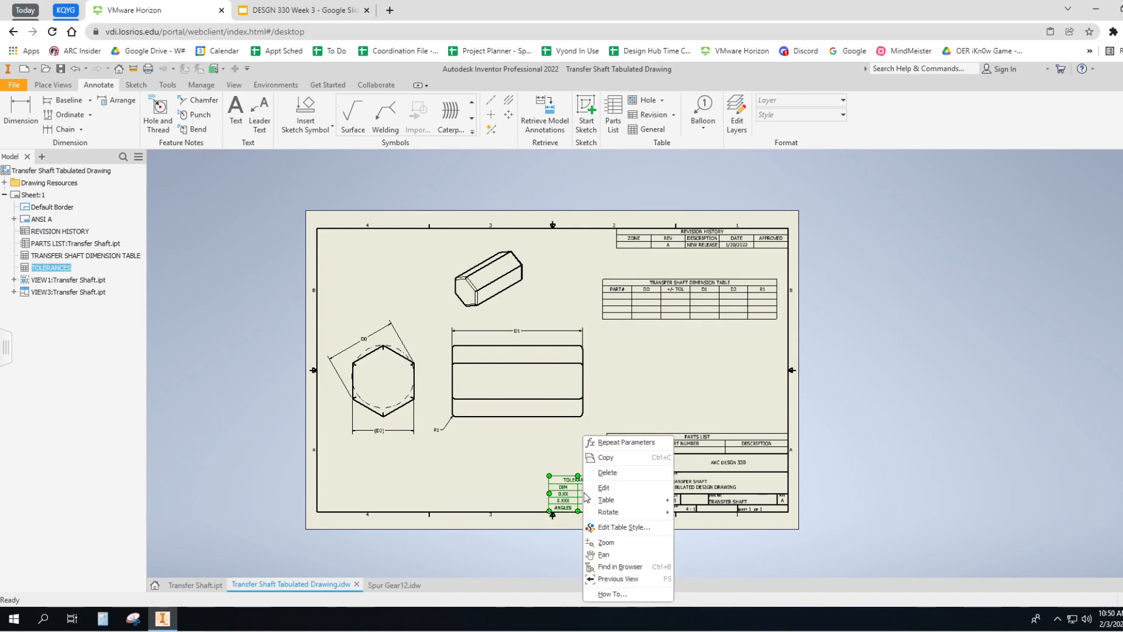
click(603, 464)
right_click(645, 397)
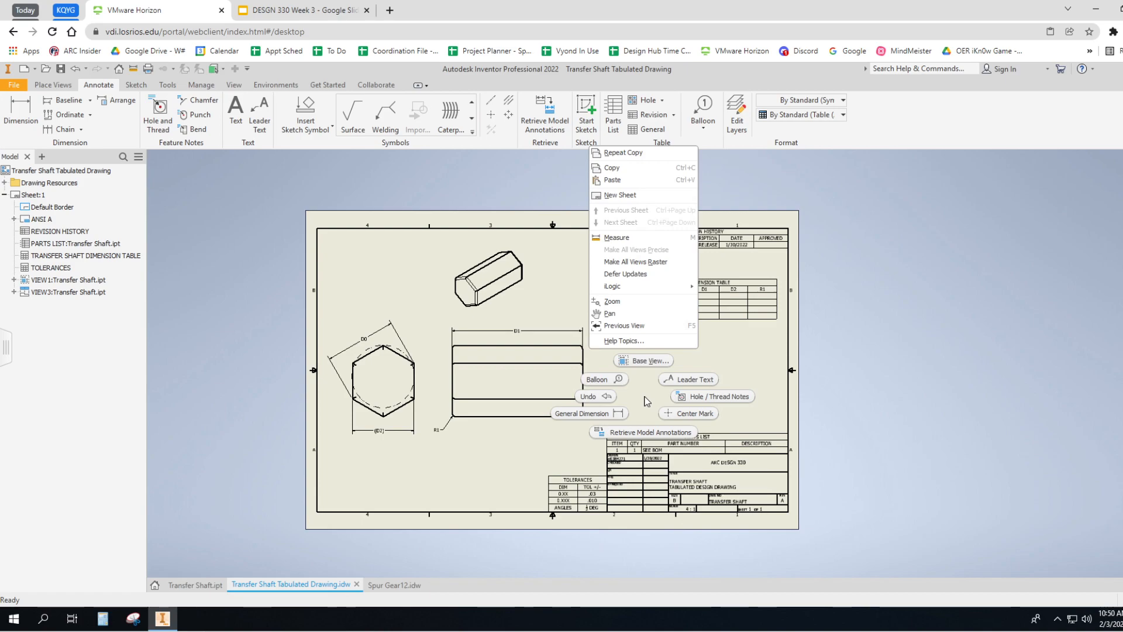
click(612, 180)
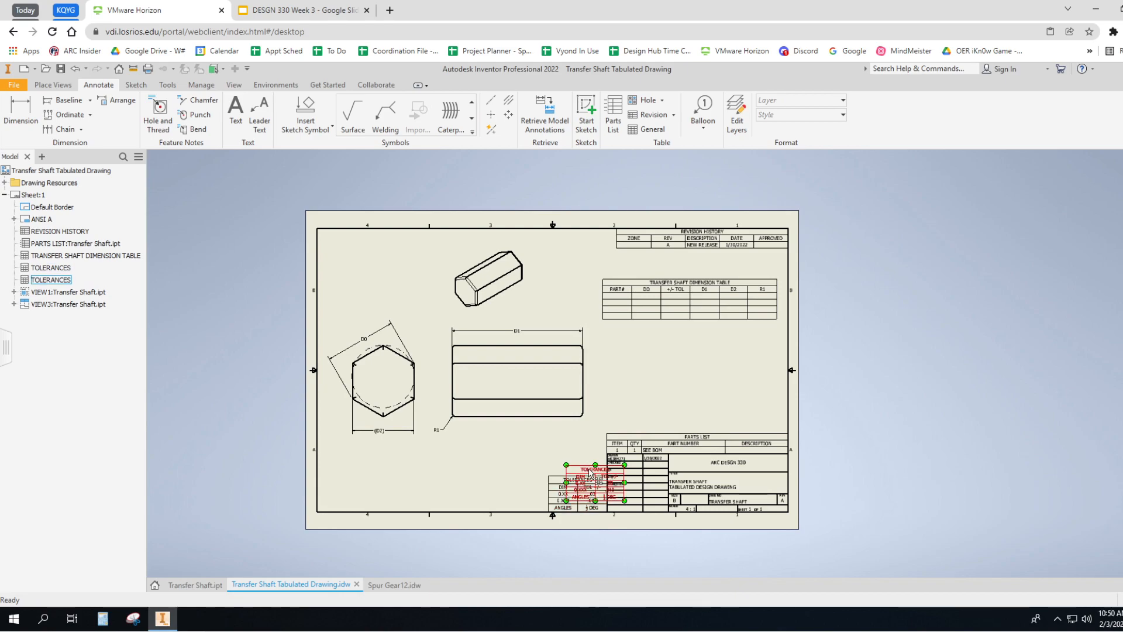
drag(591, 475, 665, 356)
Delete the duplicate TOLERANCES table from the open area of the sheet.
click(714, 402)
click(669, 364)
key(Delete)
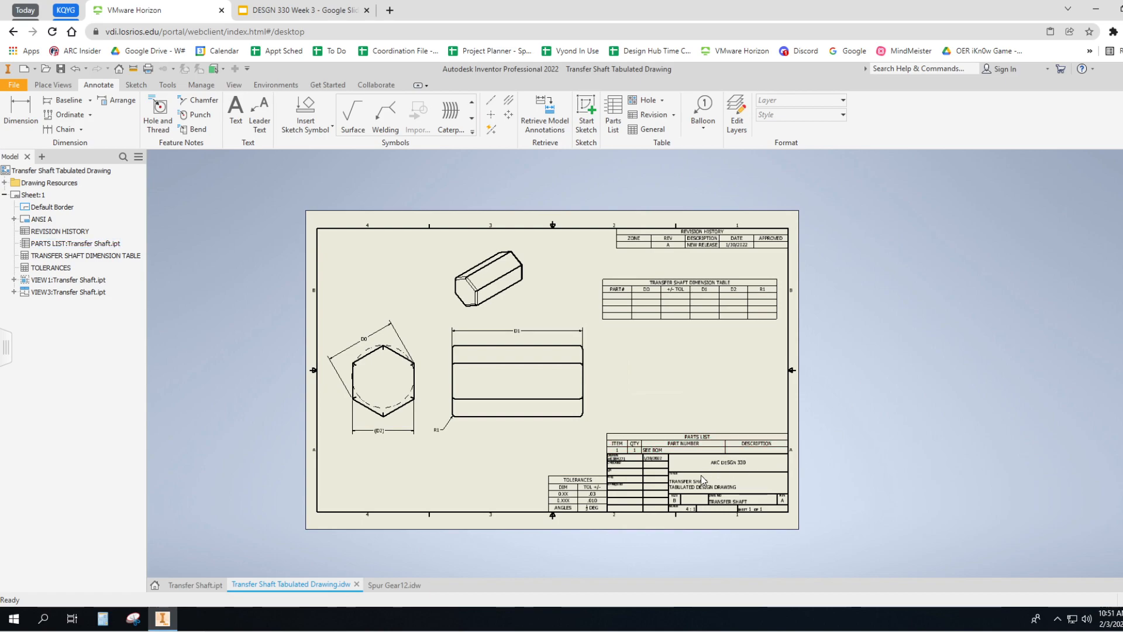
Try to create a general table using the hexagonal end view and the rectangular side view as its source.
click(678, 299)
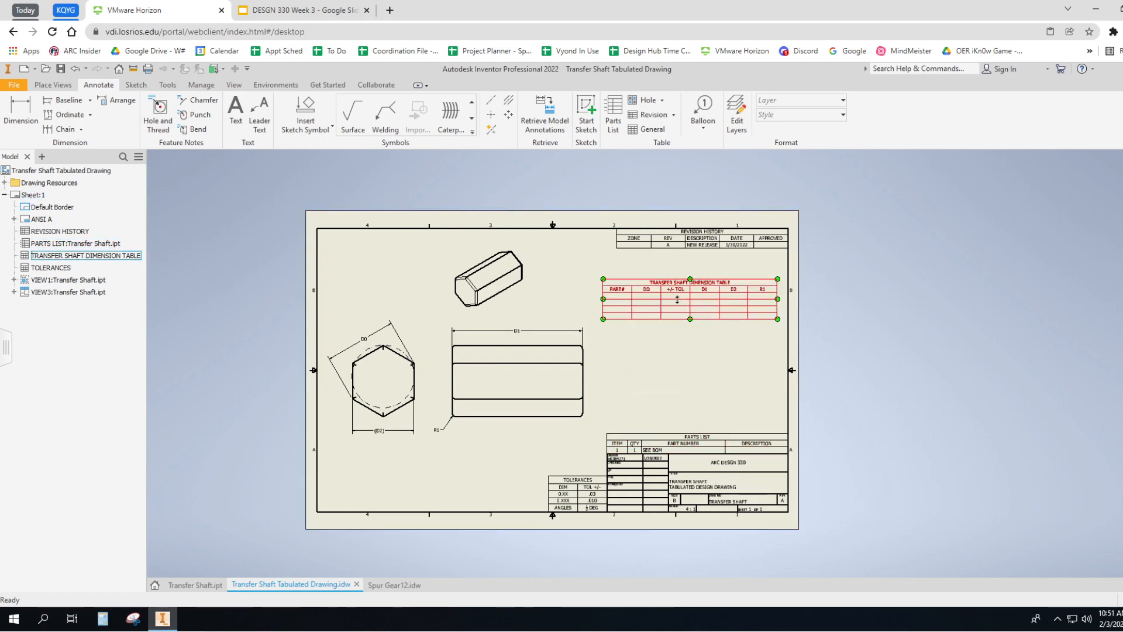
click(647, 128)
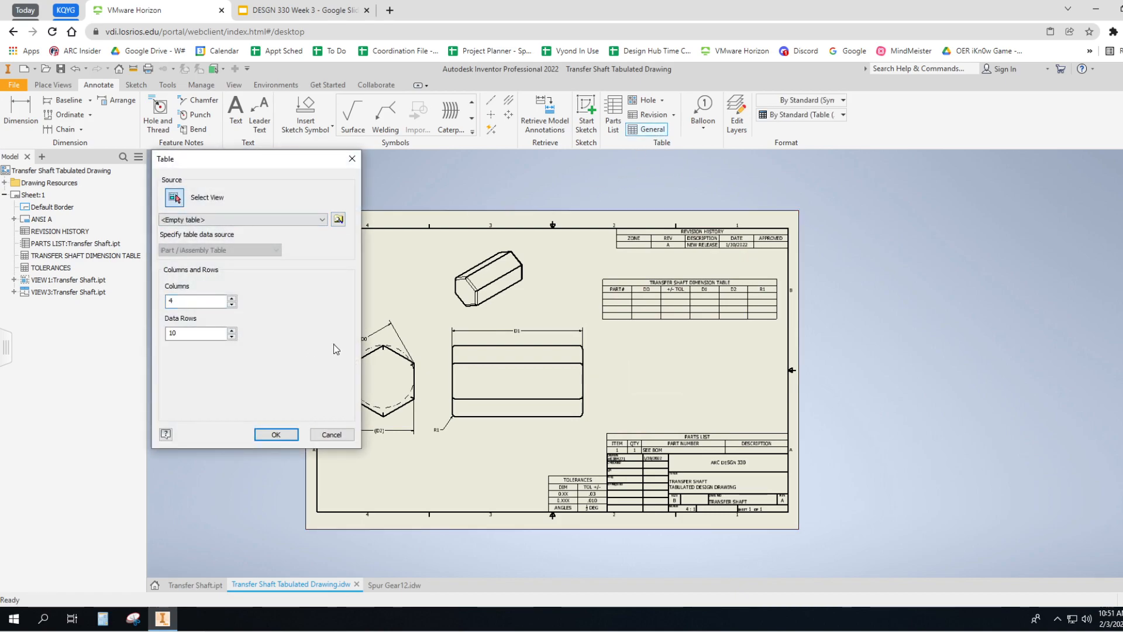
click(413, 356)
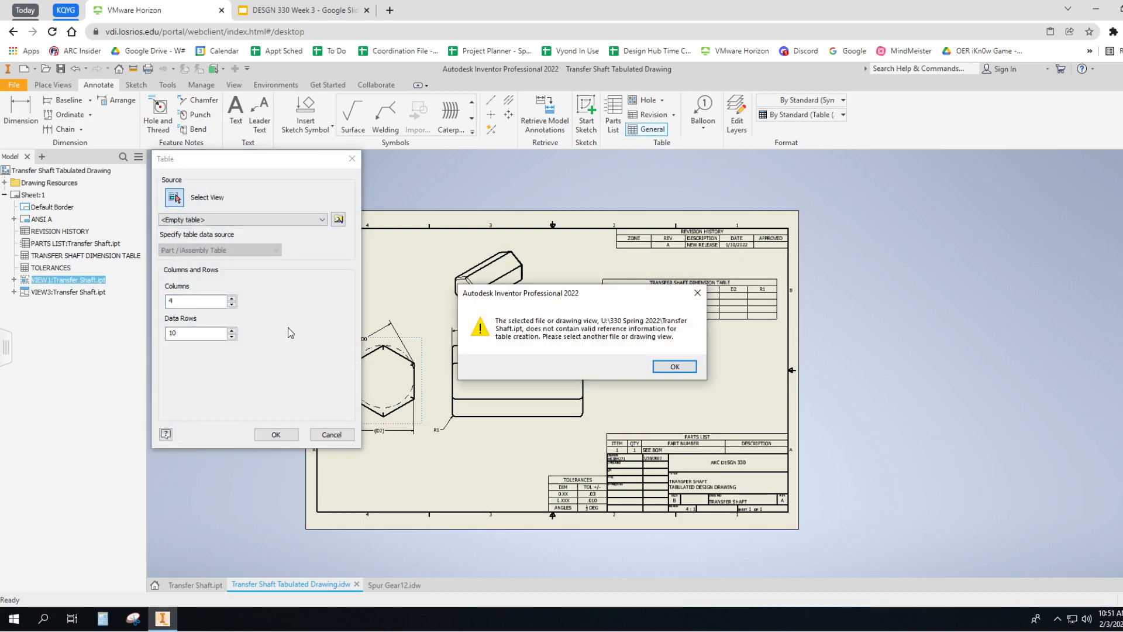
click(675, 367)
click(413, 346)
click(675, 366)
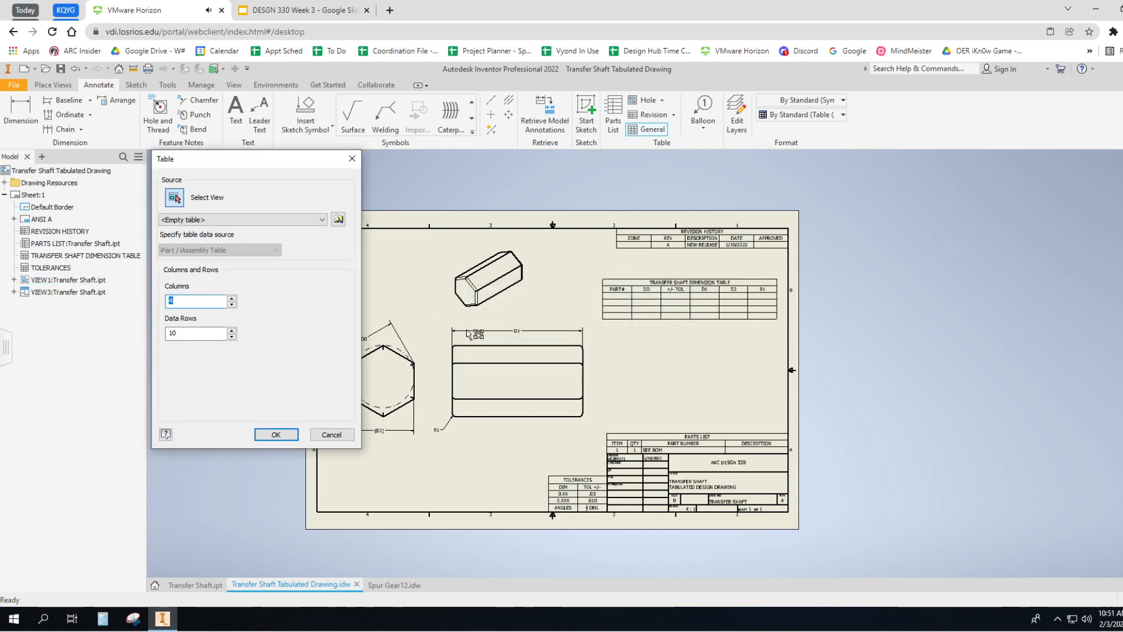
click(506, 341)
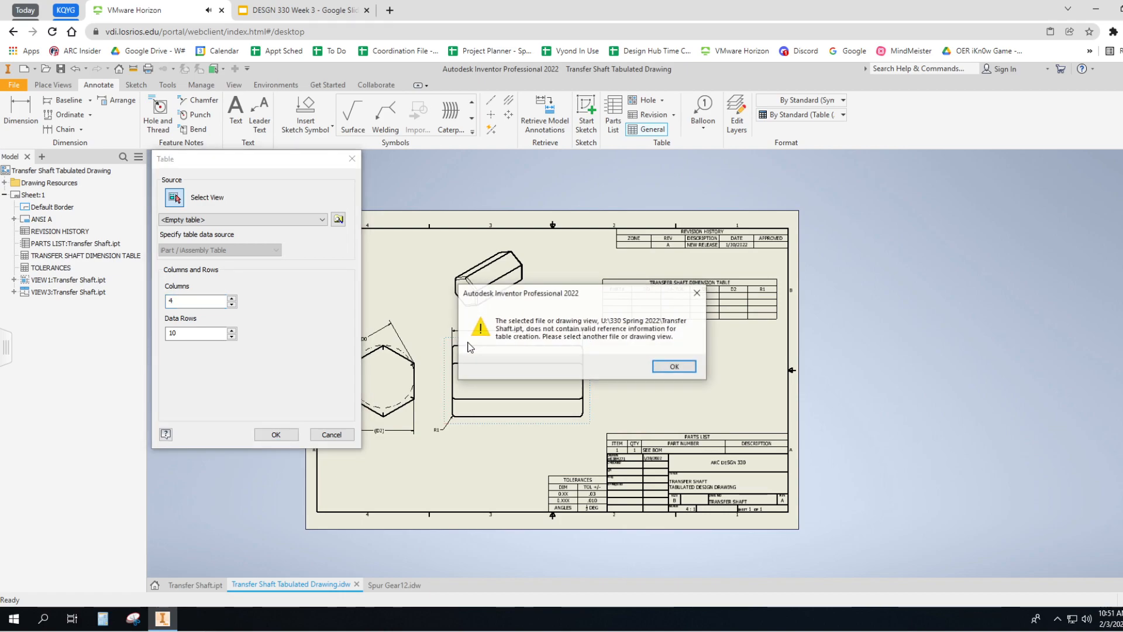
click(682, 371)
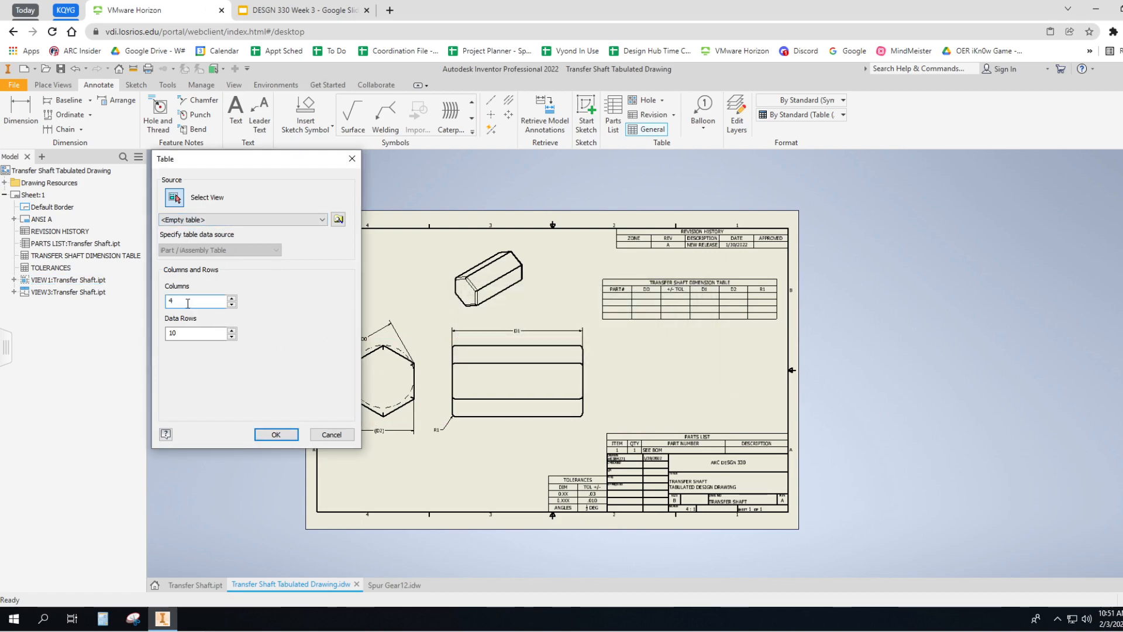
click(330, 435)
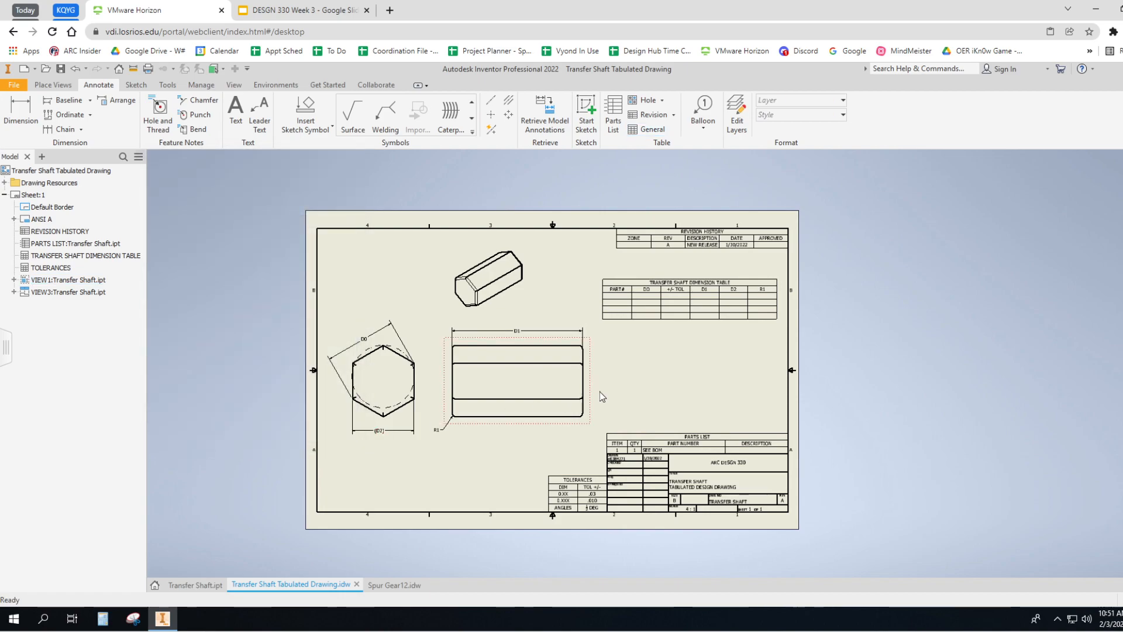
click(651, 304)
click(648, 334)
click(643, 297)
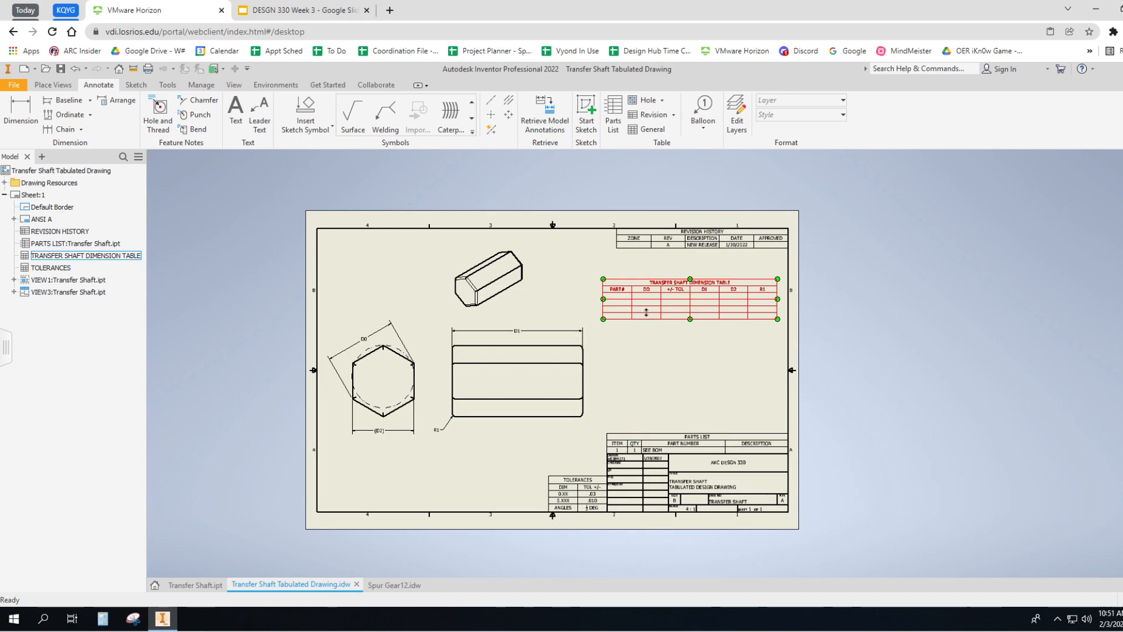
click(656, 415)
Switch to the DESGN 330 Week 3 Google Slides deck and review slide 10's instructions for table lines 2, 3 and 4.
click(298, 10)
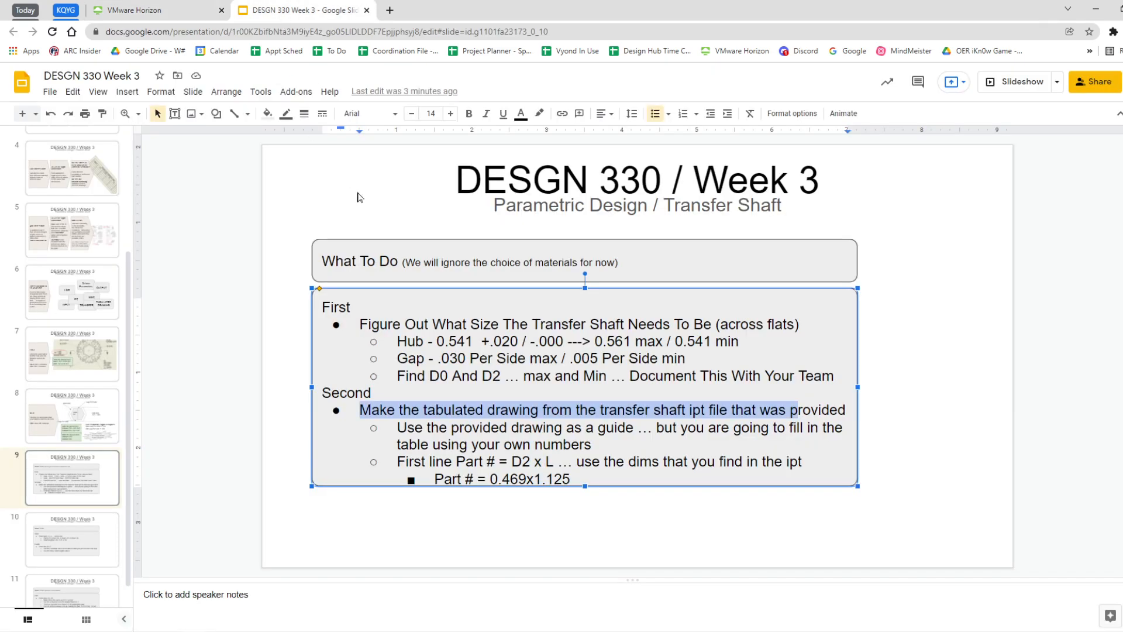
click(88, 544)
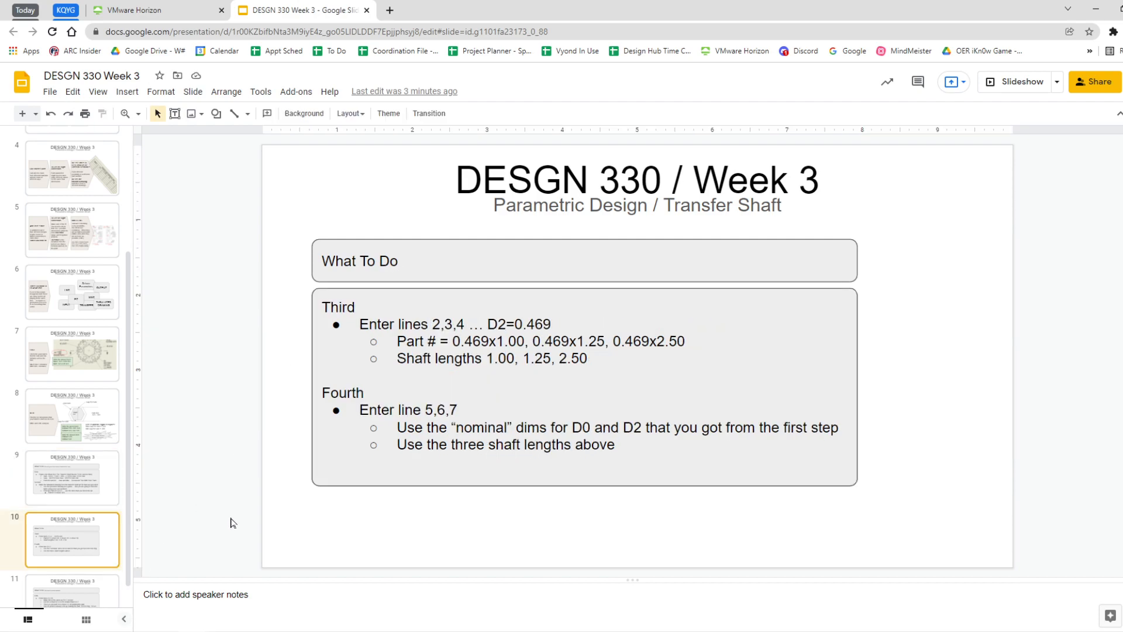
drag(360, 324, 465, 324)
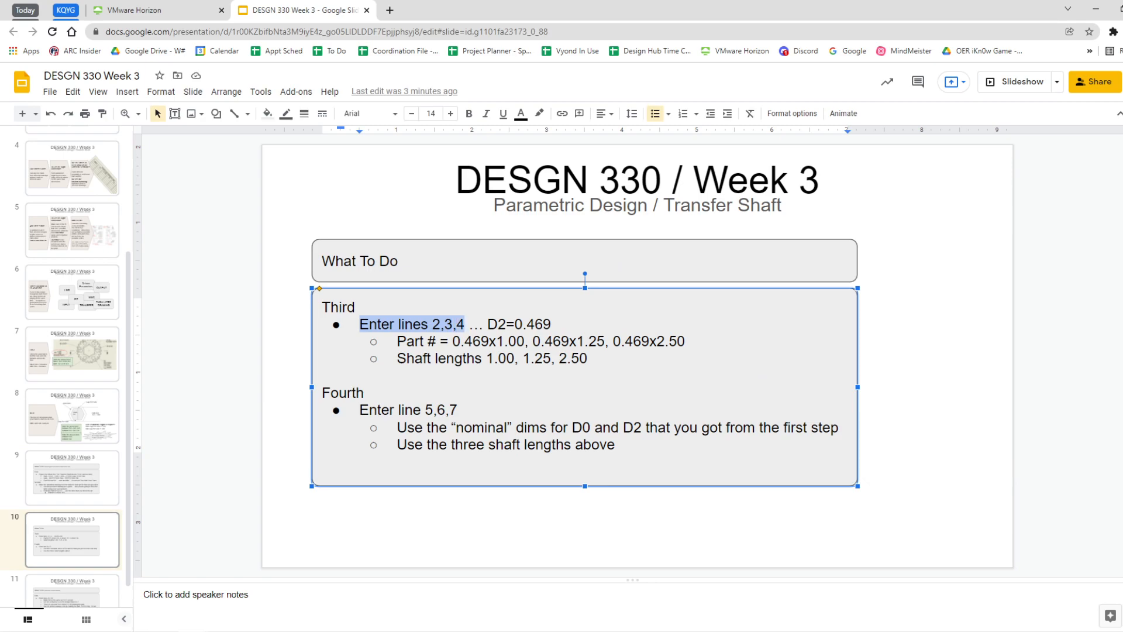
drag(488, 324, 551, 325)
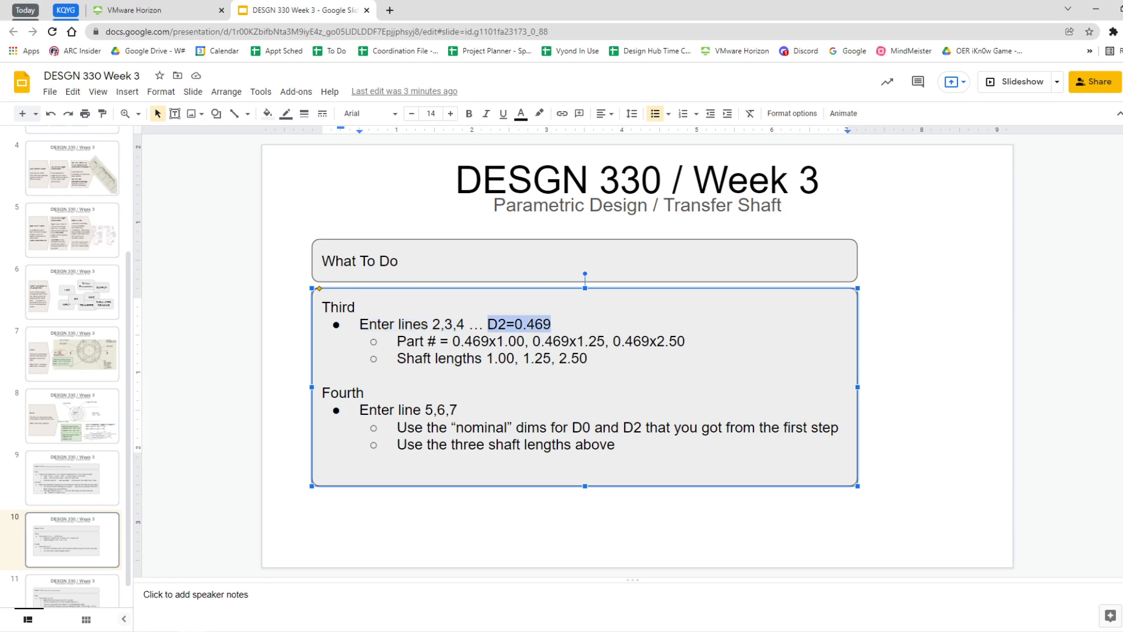
Switch back to Inventor, view the Transfer Shaft.ipt model, and return to the tabulated drawing.
click(142, 14)
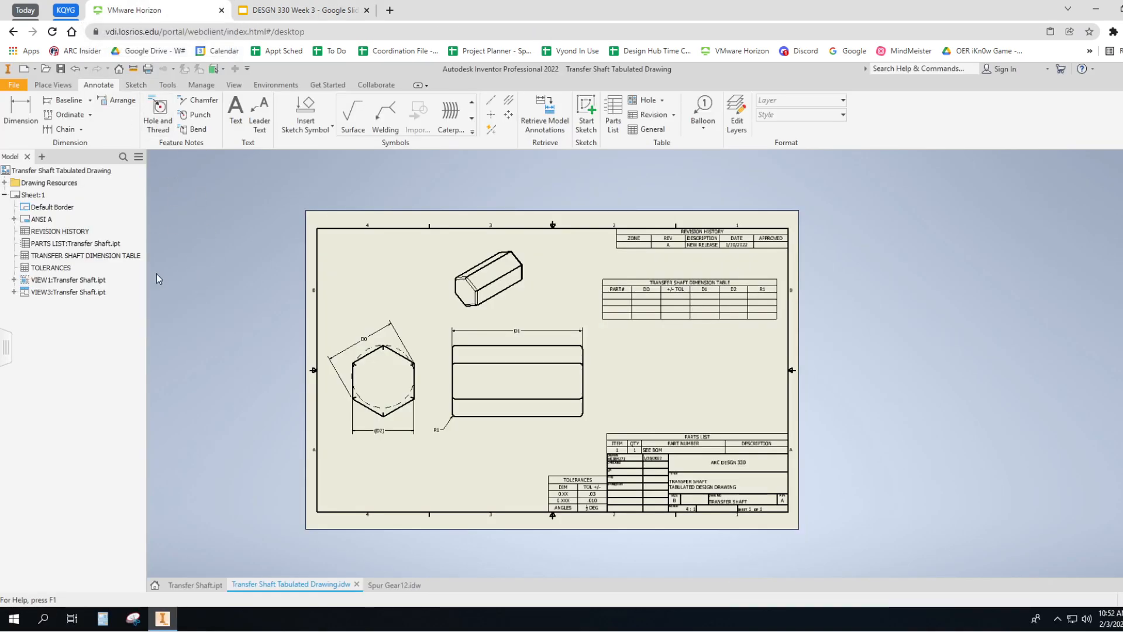
click(193, 585)
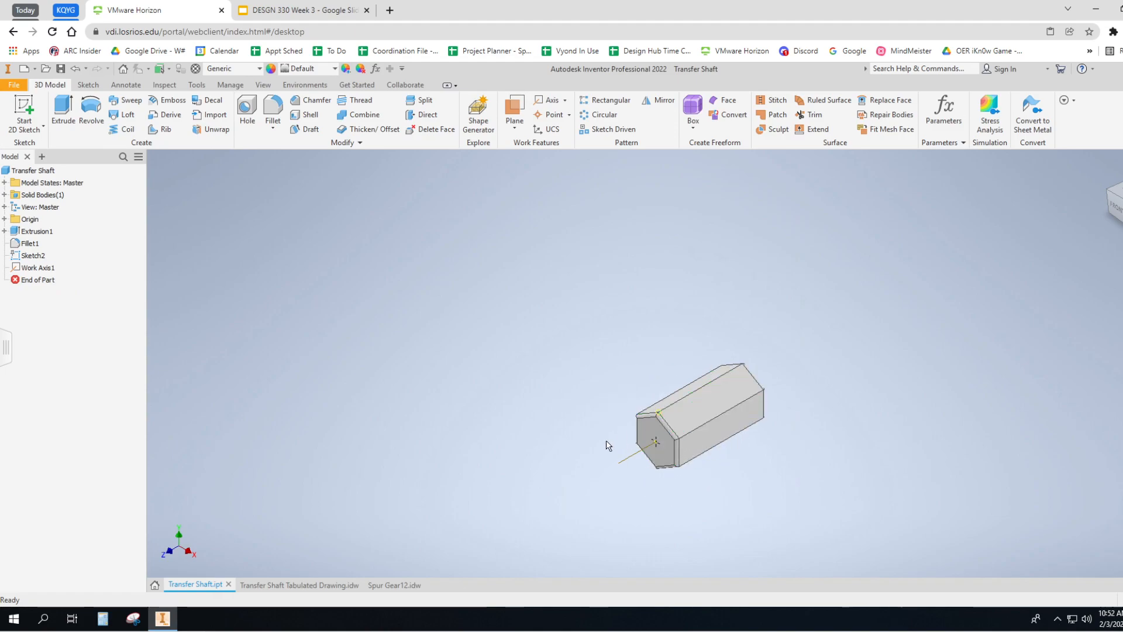
click(294, 586)
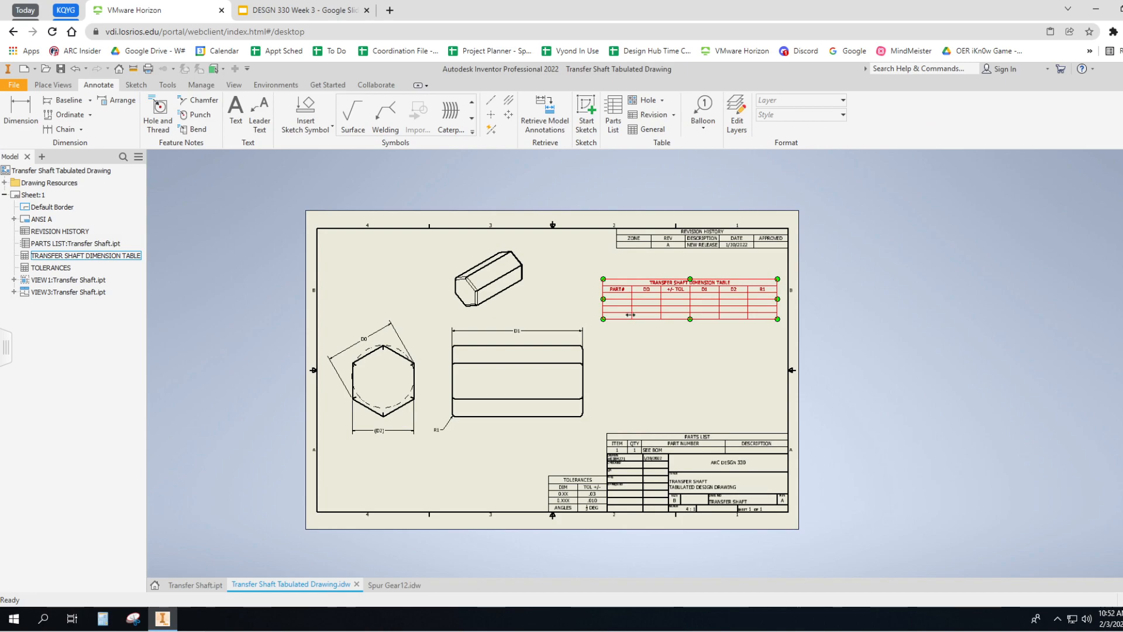
scroll(629, 314, up, 5)
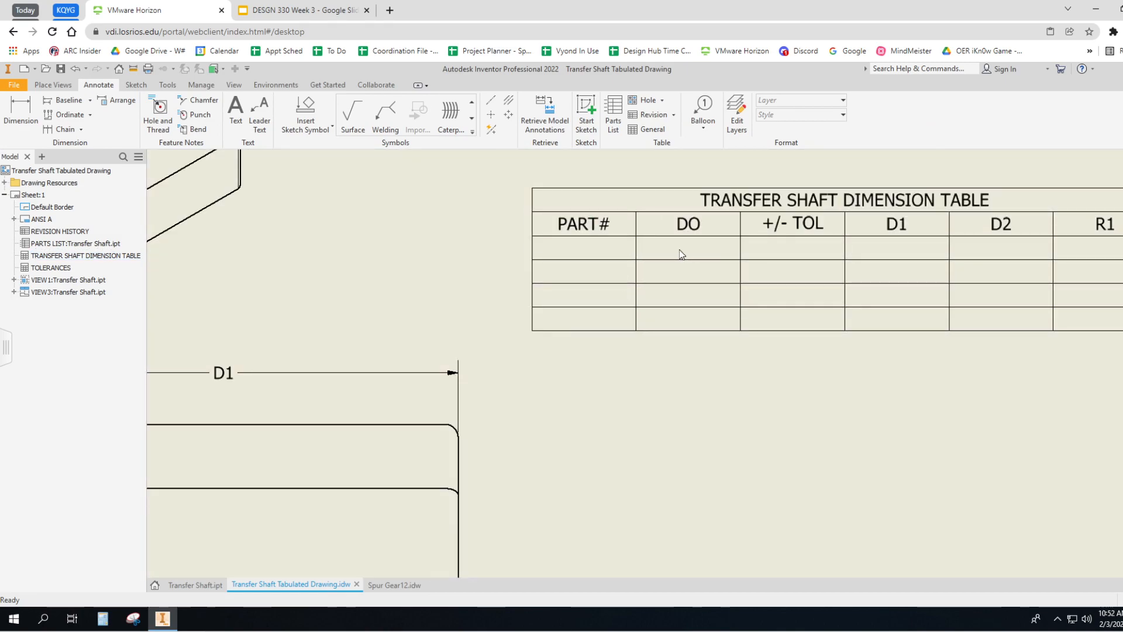
right_click(989, 248)
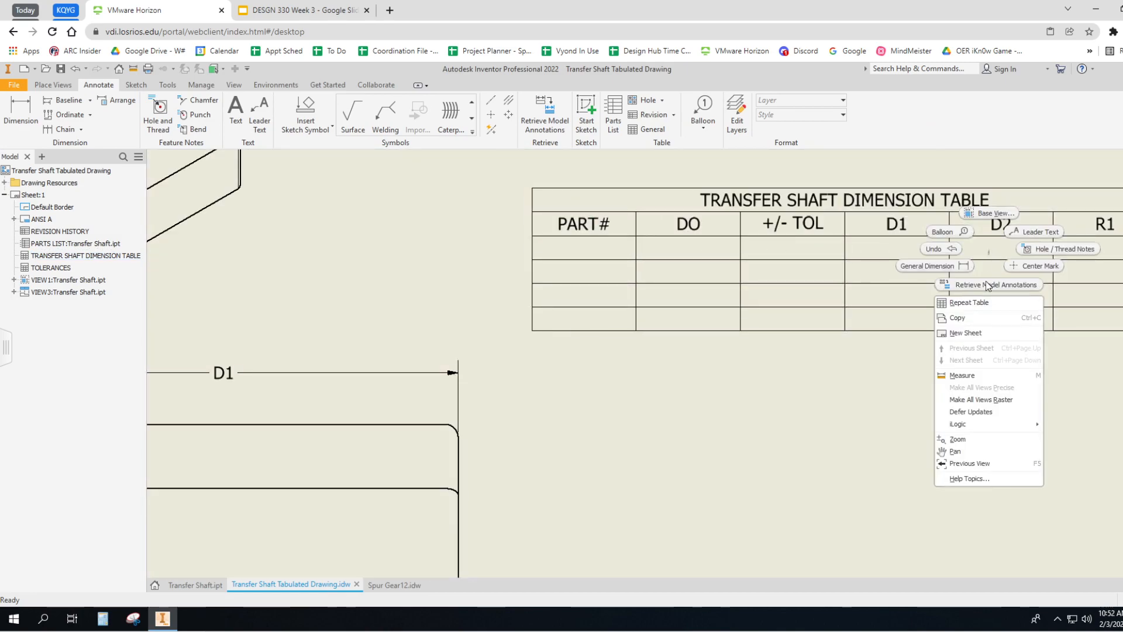
click(990, 237)
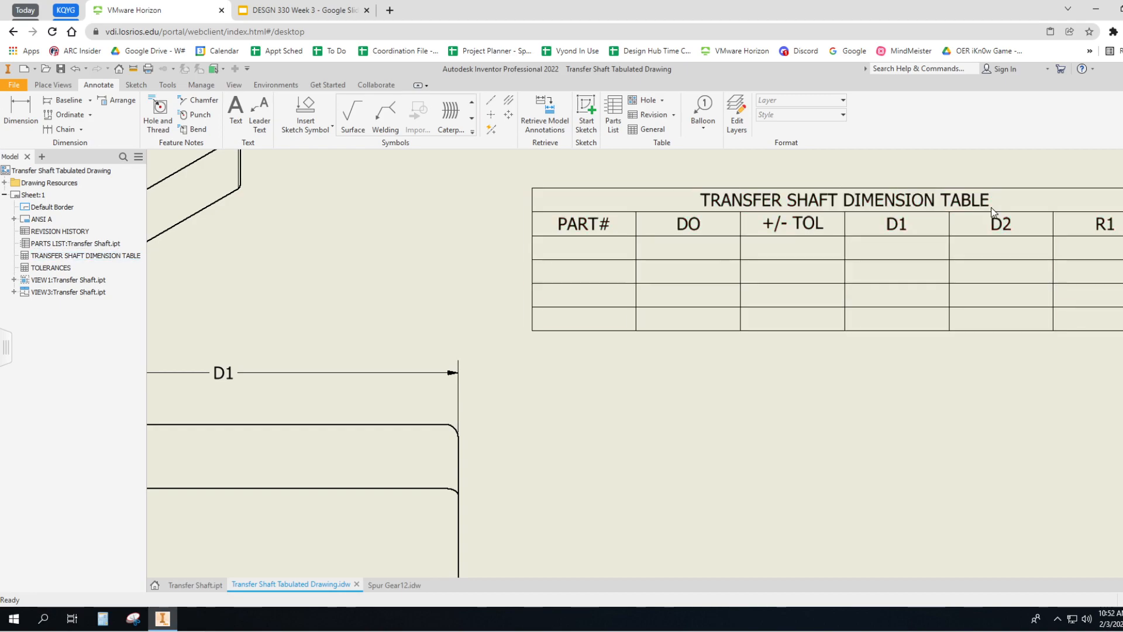
double_click(991, 205)
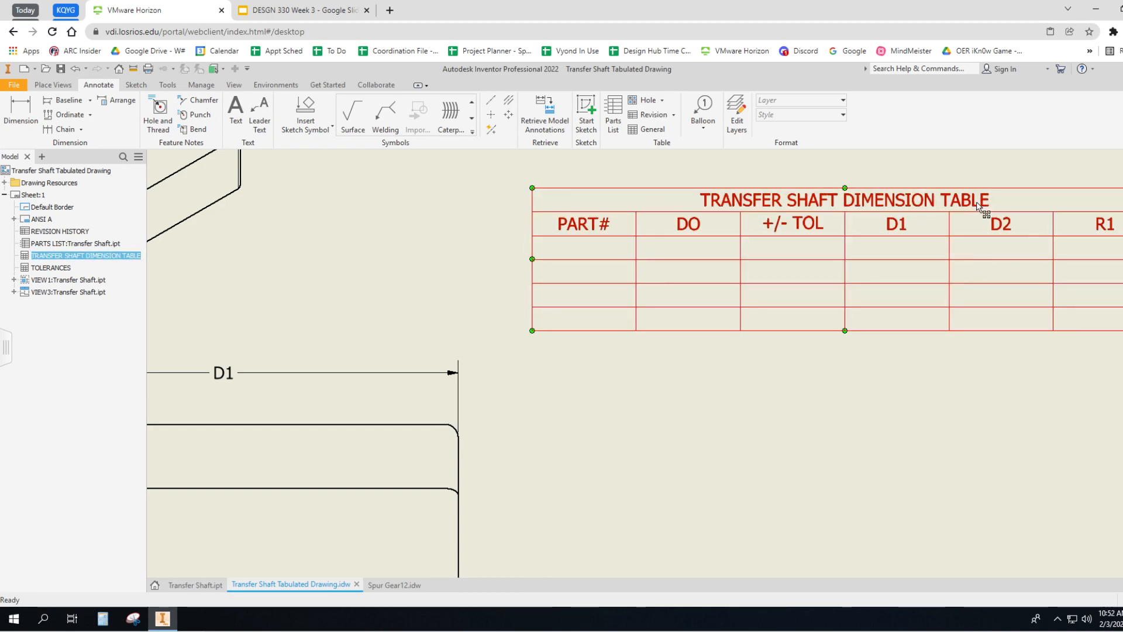
click(365, 212)
text(.46)
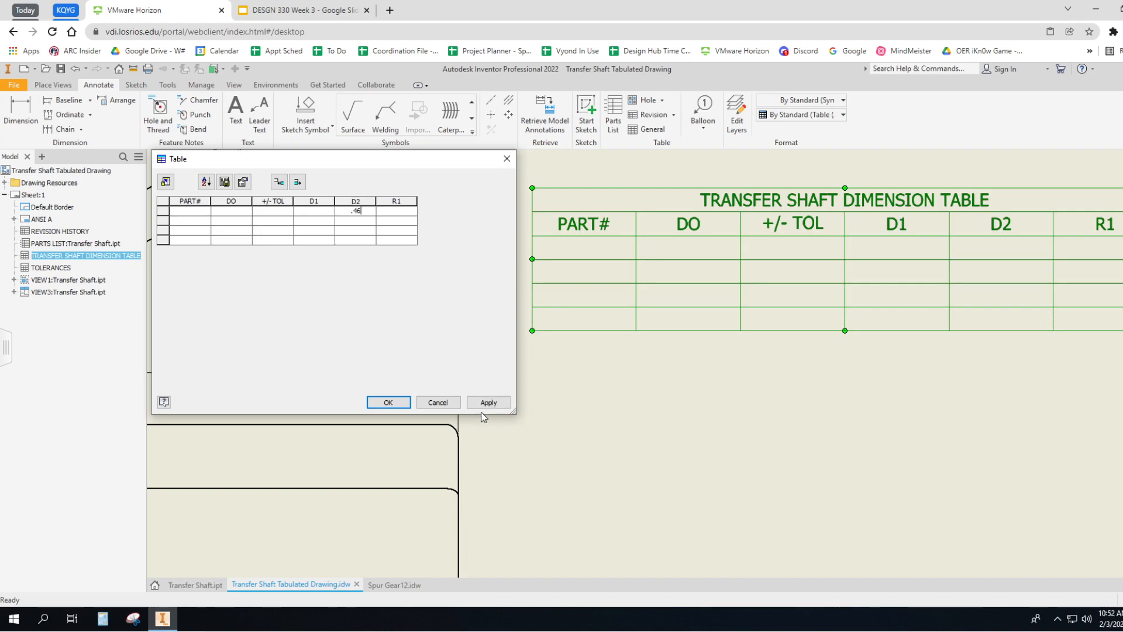
click(438, 403)
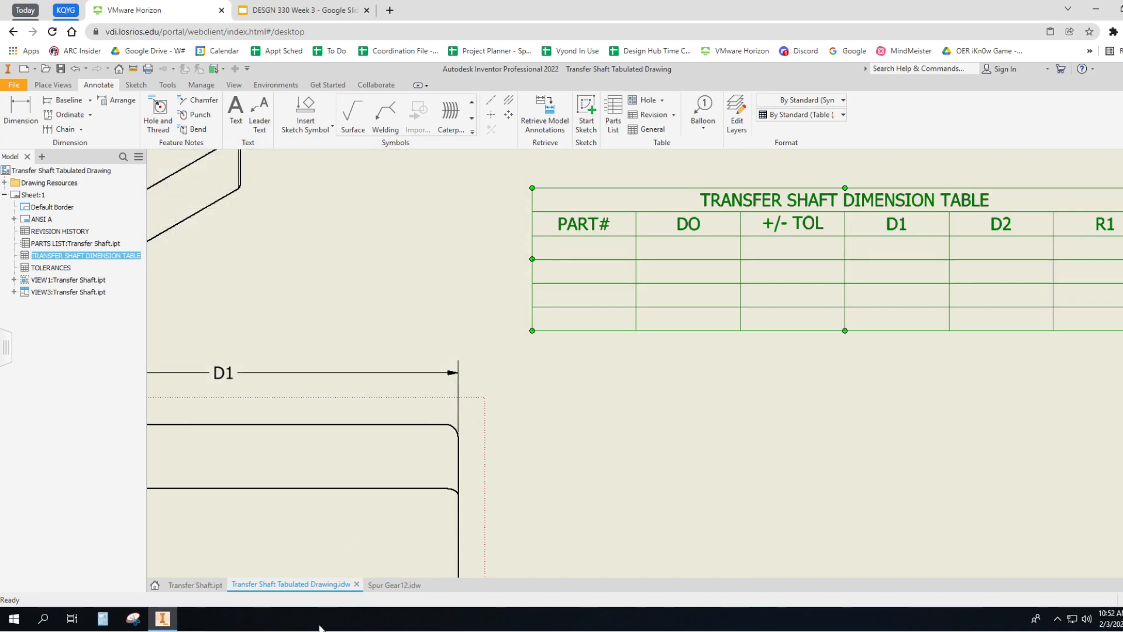
Review the first-line part number instructions on slide 9 of the Google Slides deck, and return to the Inventor drawing with nothing selected.
click(266, 21)
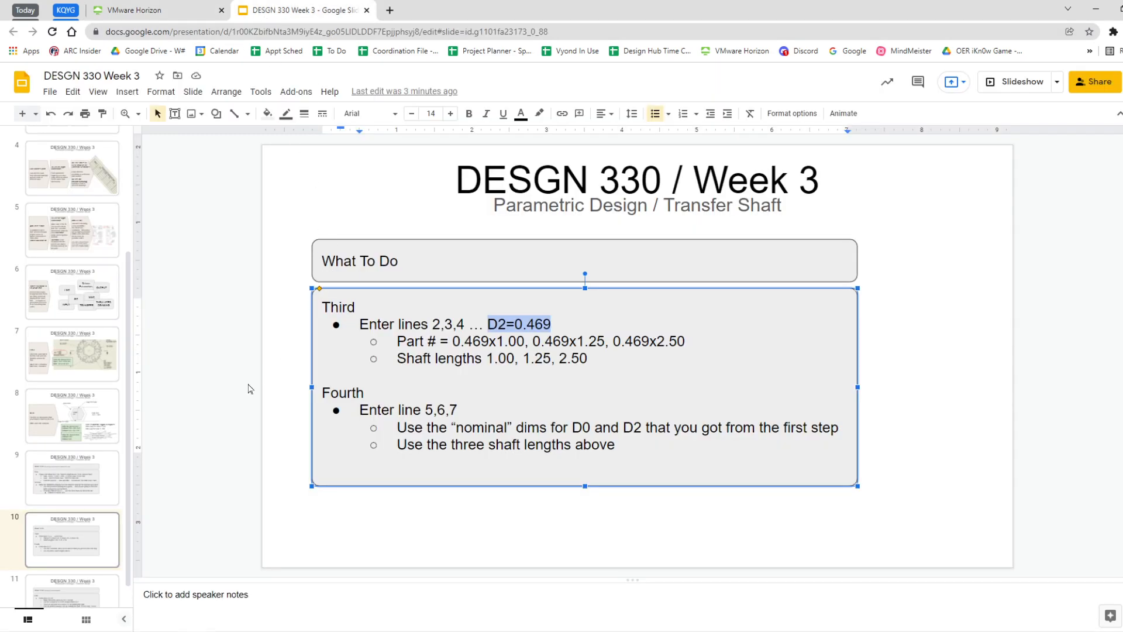
click(93, 477)
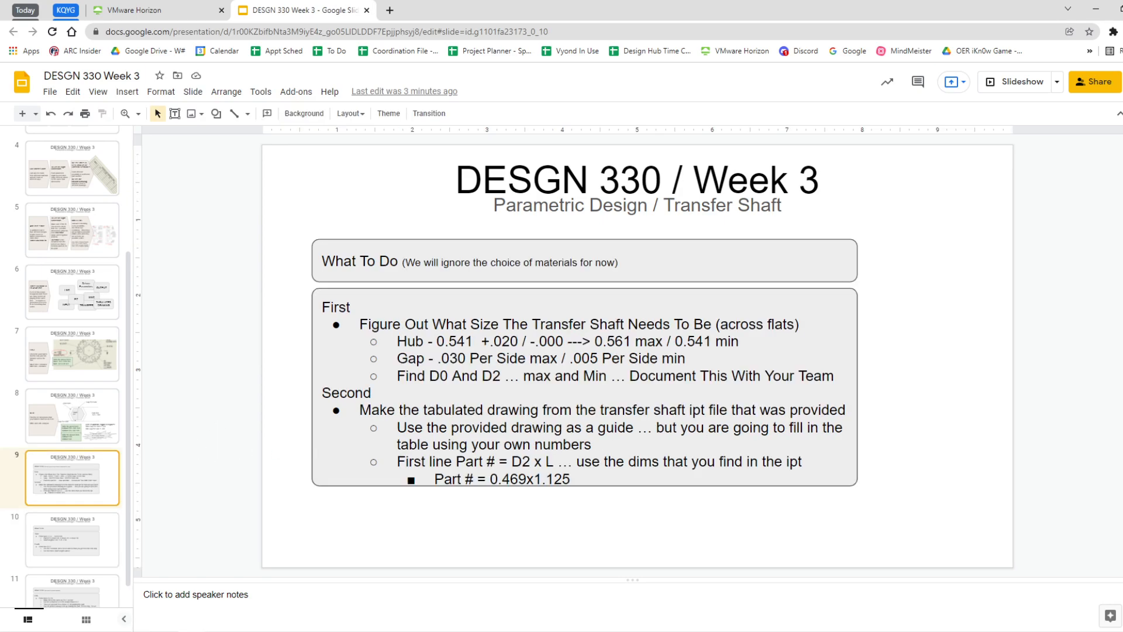
drag(397, 461, 577, 479)
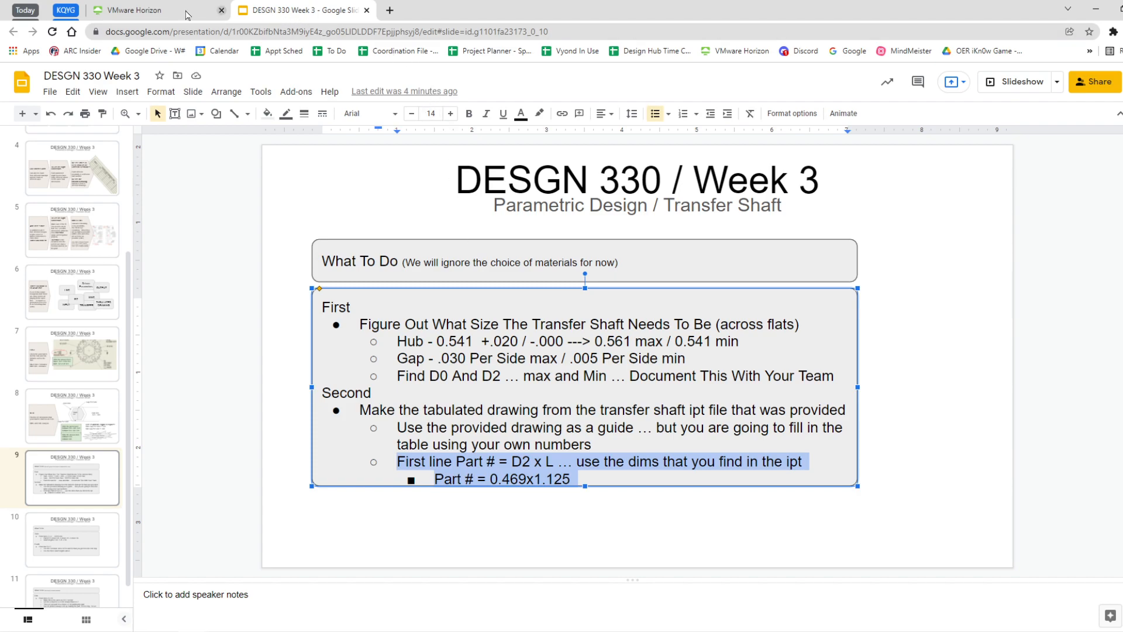
click(149, 10)
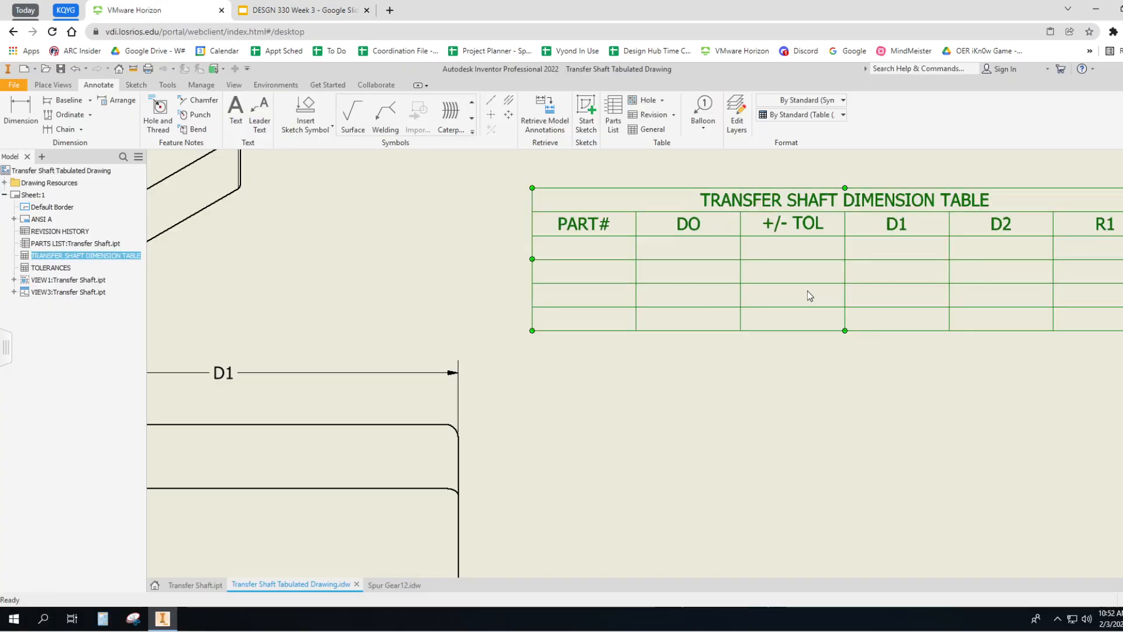
key(Escape)
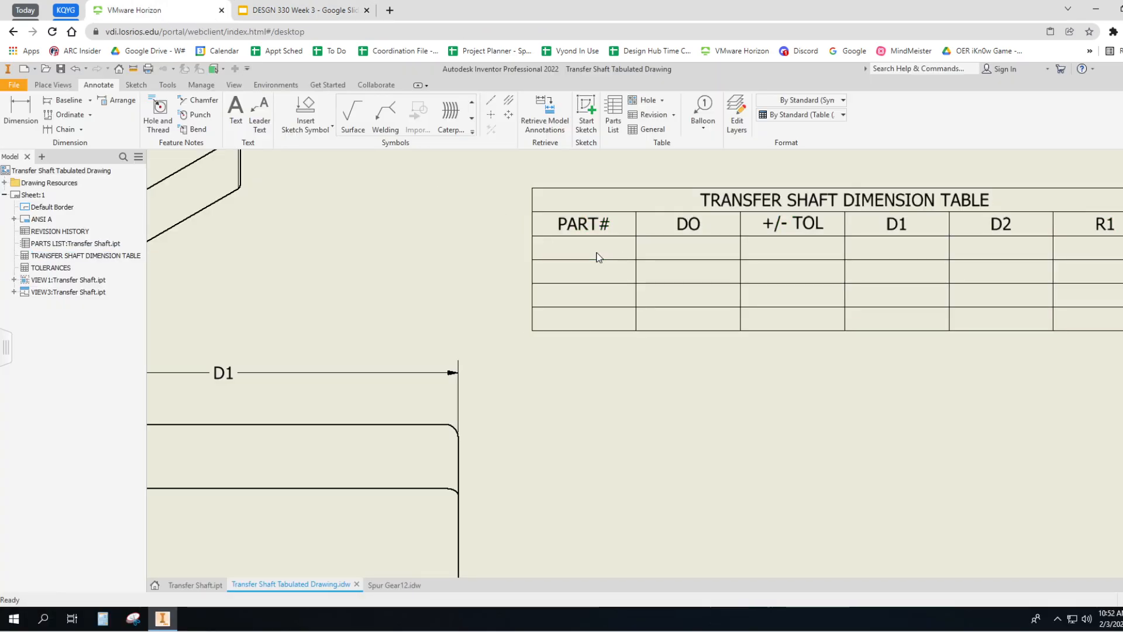
Open the Transfer Shaft Dimension Table for editing and enter .649x1.125 as the first row's PART#, then accept the table.
double_click(609, 234)
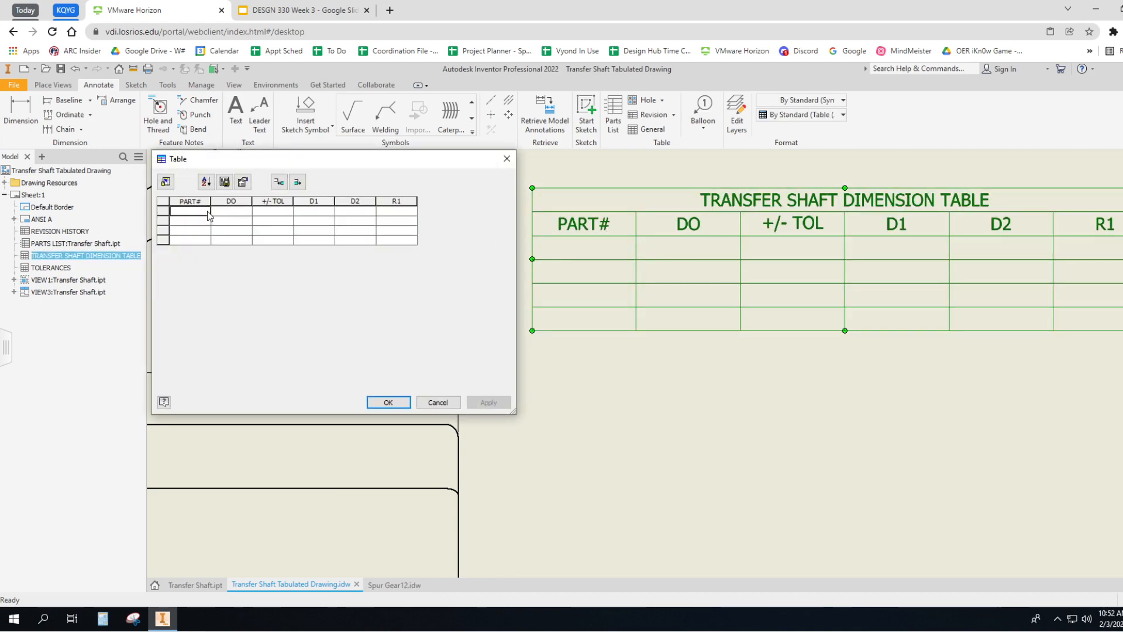
text(.649x1.125)
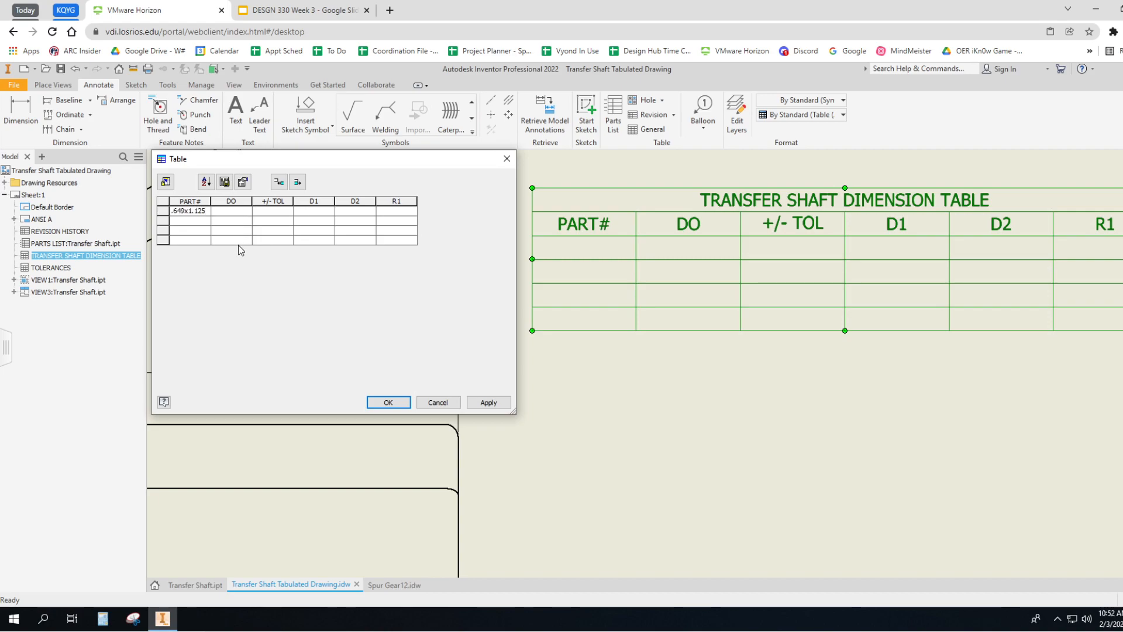
click(234, 214)
click(315, 215)
click(354, 214)
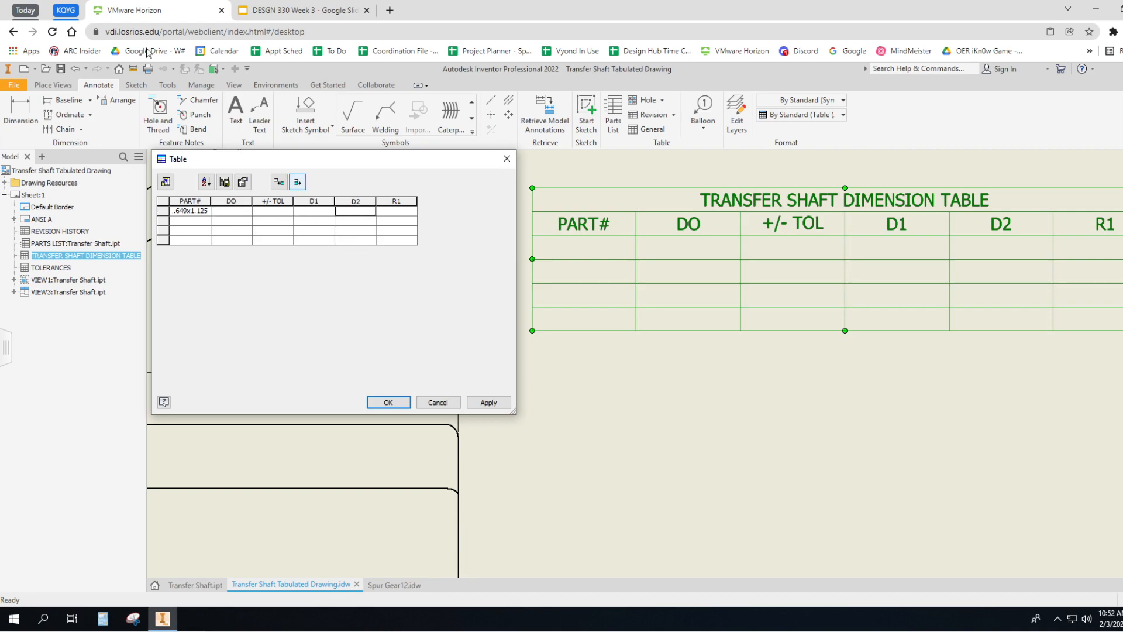
click(398, 403)
In the Transfer Shaft.ipt model, set the hex inscribed diameter parameter d0 to 0.541 in and check it against slide 9.
click(197, 585)
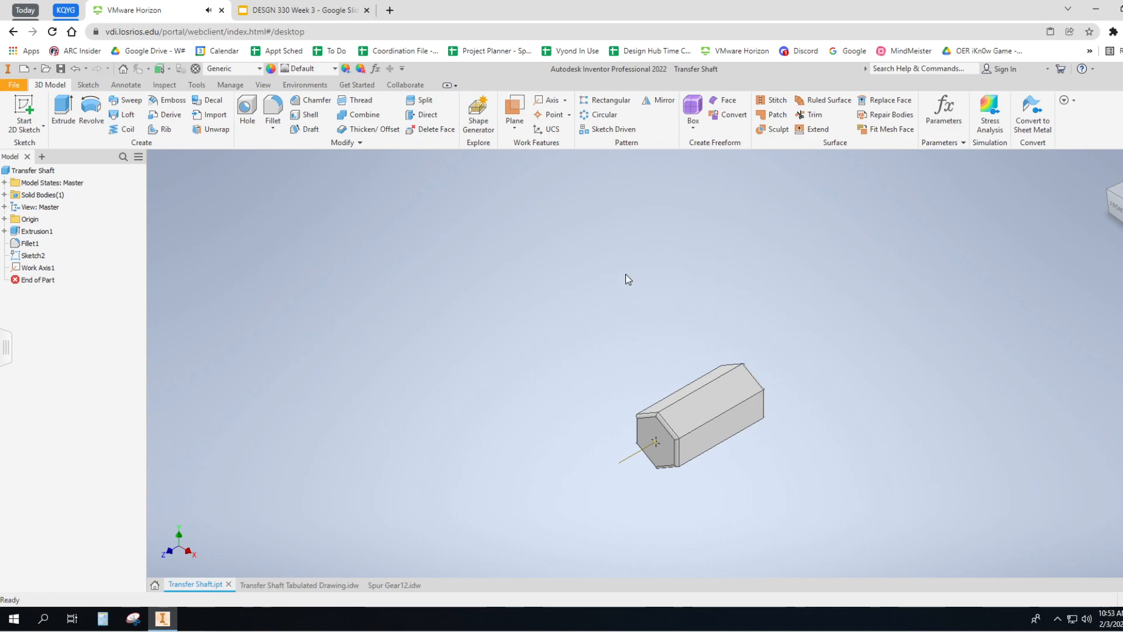
click(944, 111)
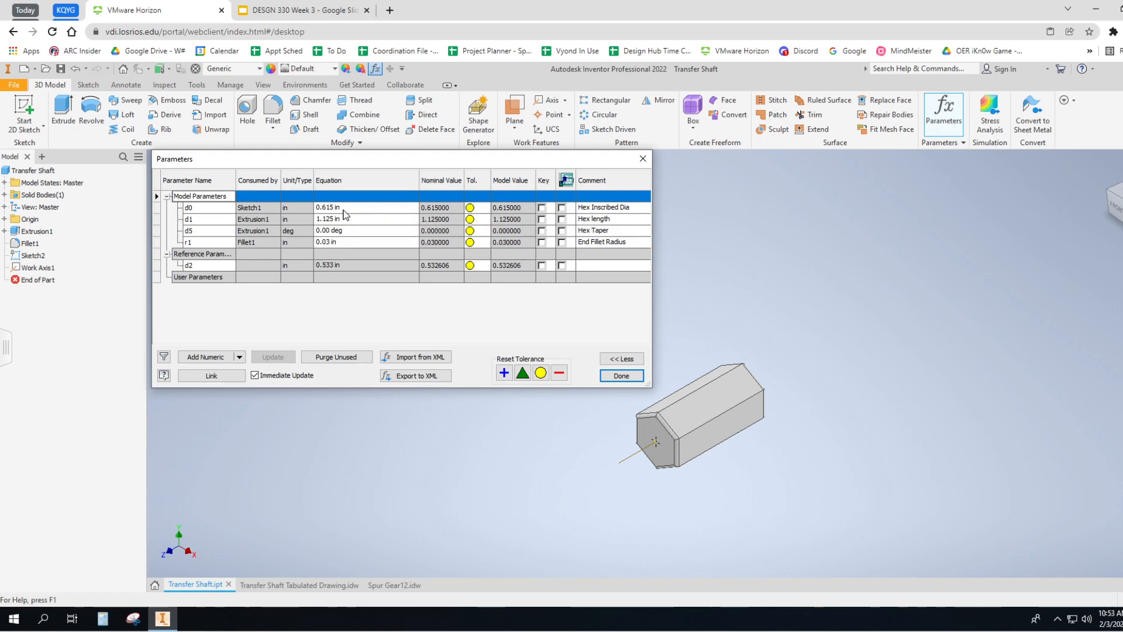
click(347, 209)
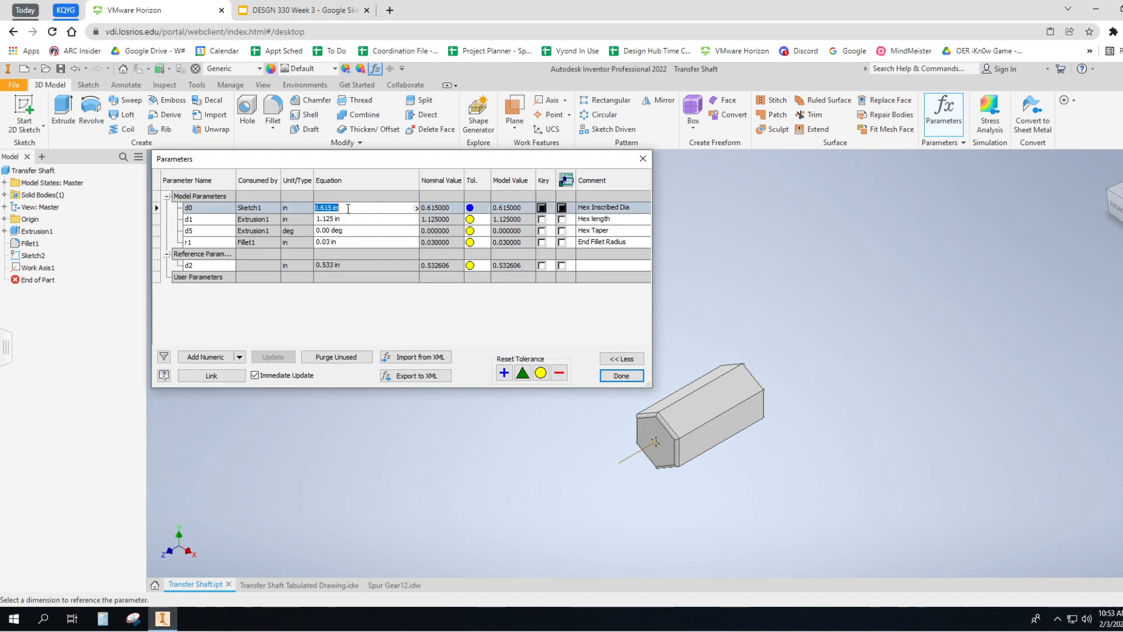
text(0.541)
key(Return)
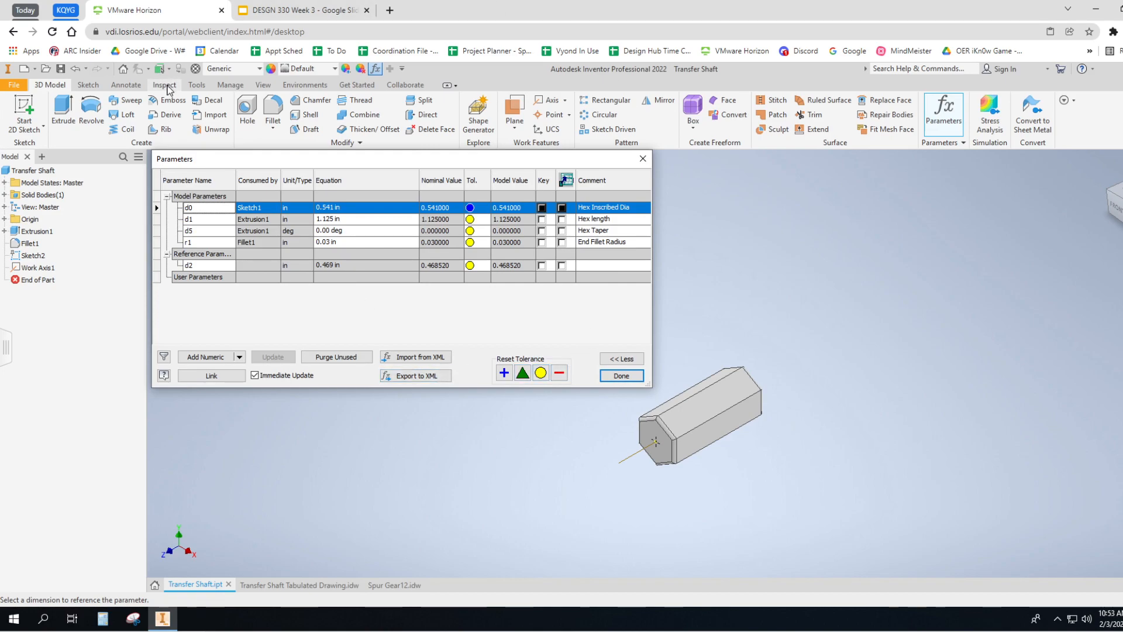
click(298, 10)
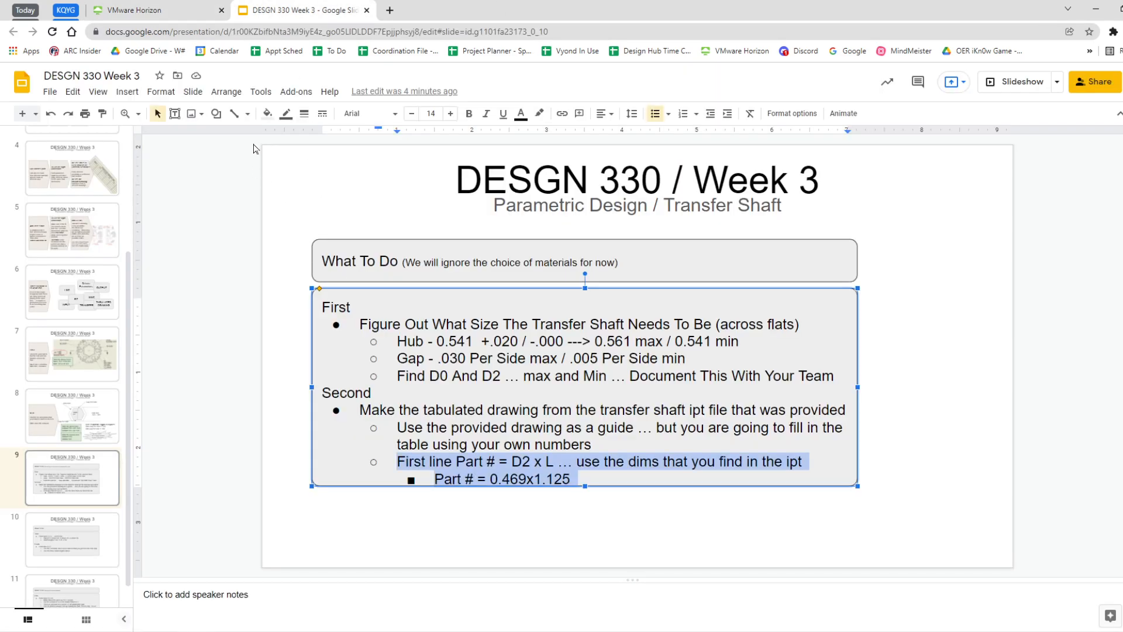
click(135, 10)
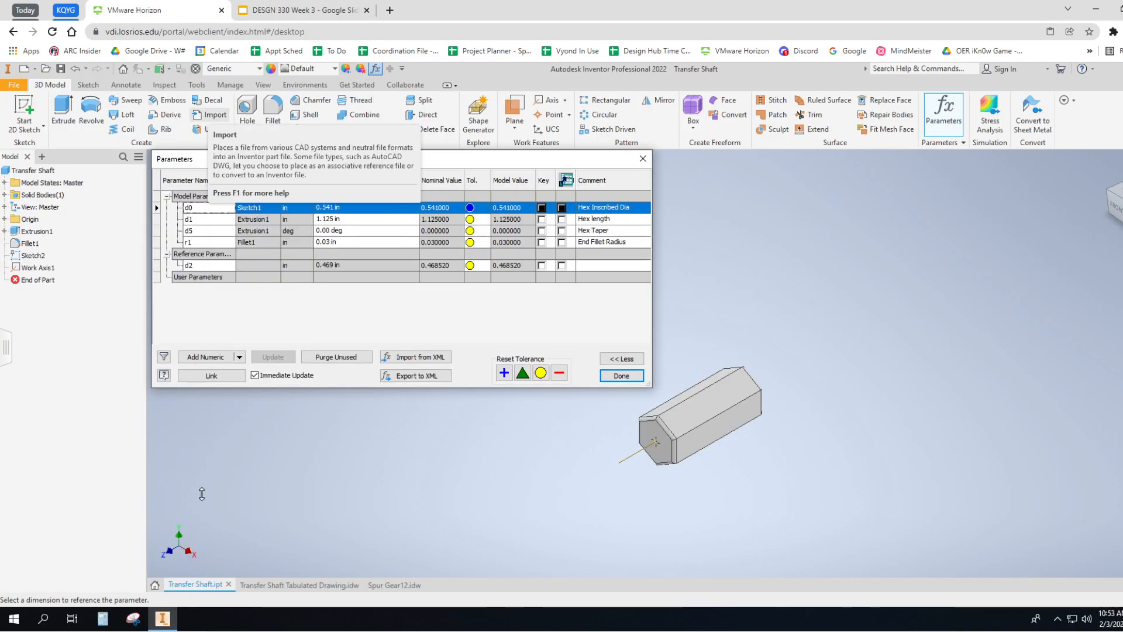
Return to the tabulated drawing and move the Parameters window clear of the dimension table.
click(299, 586)
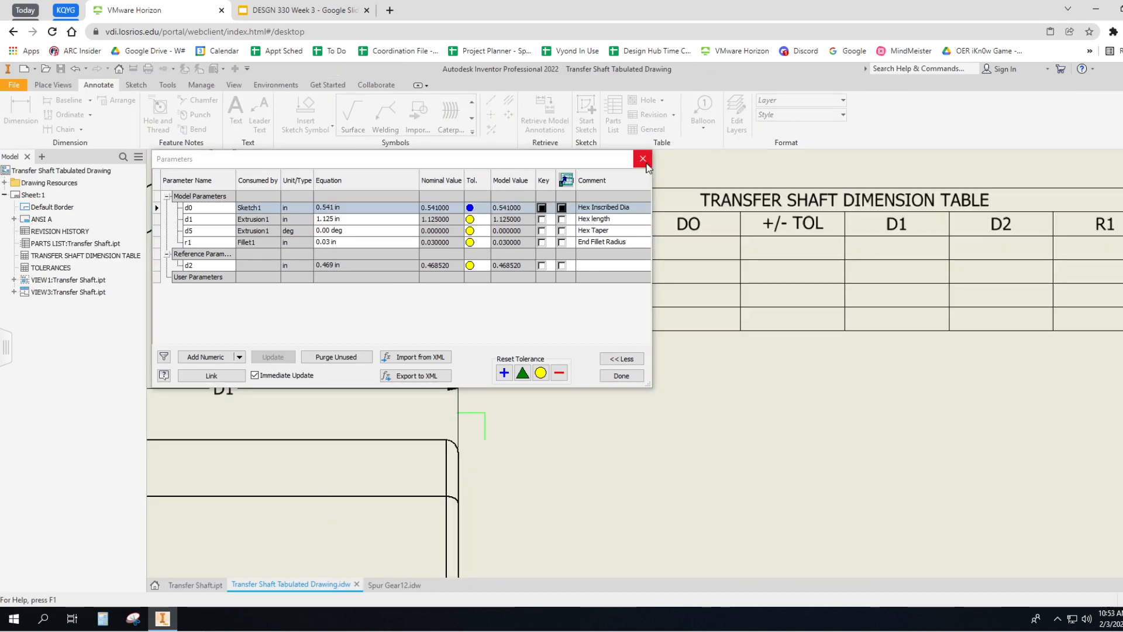
drag(531, 161, 377, 374)
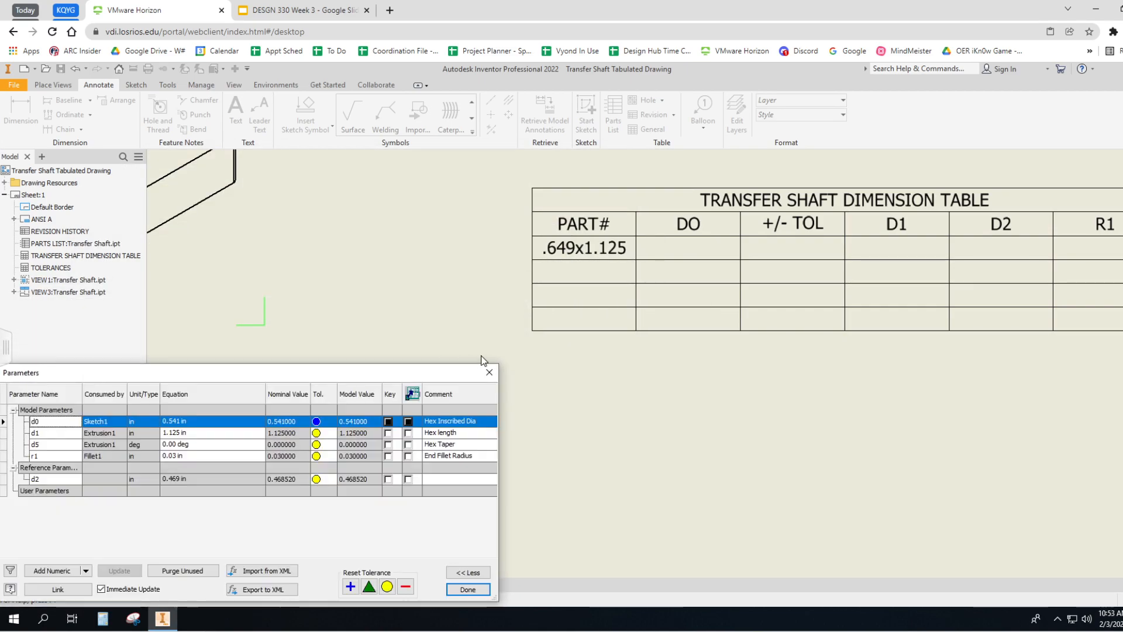
click(682, 250)
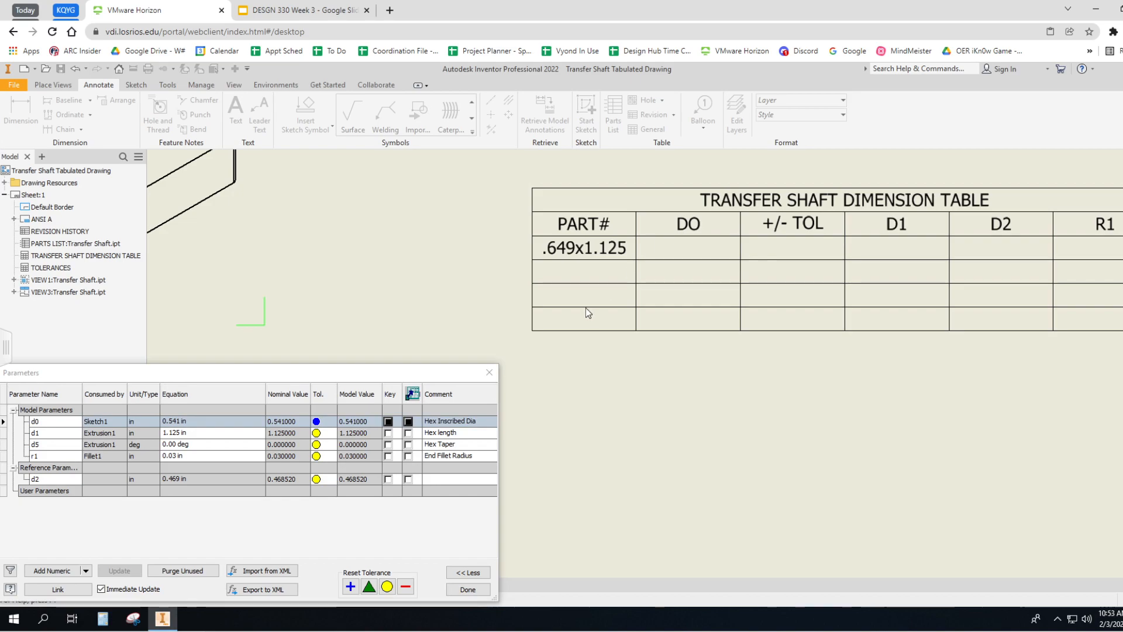
Fill in the dimension table's first row with DO .541, D1 1.125, D2 .469 and R1 .03, and apply it.
click(699, 227)
double_click(699, 227)
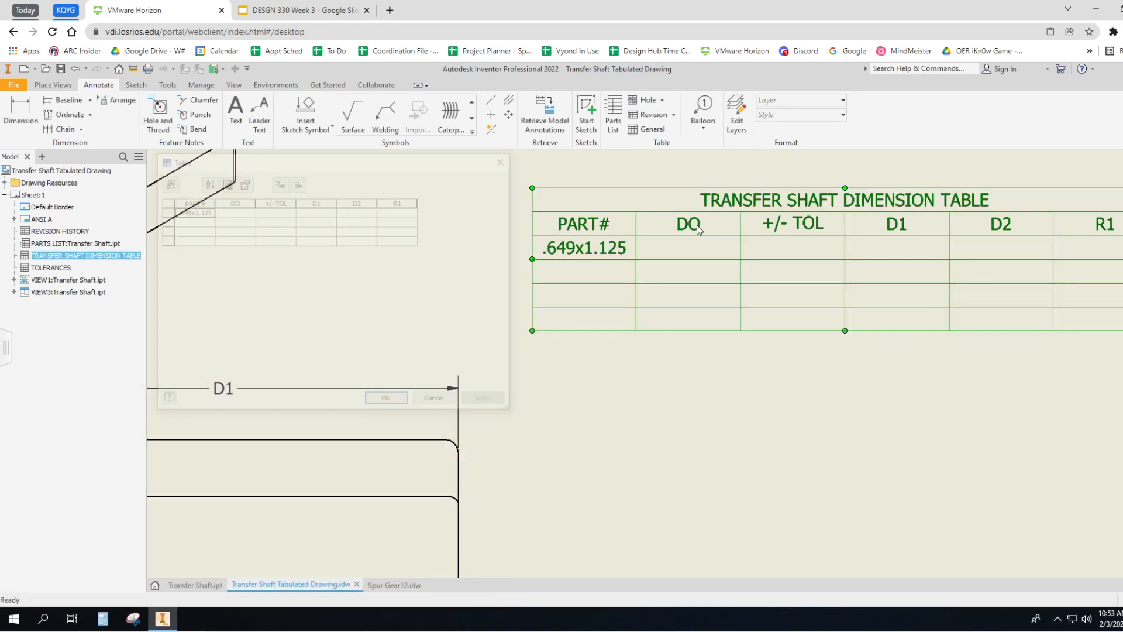
click(226, 213)
text(.541)
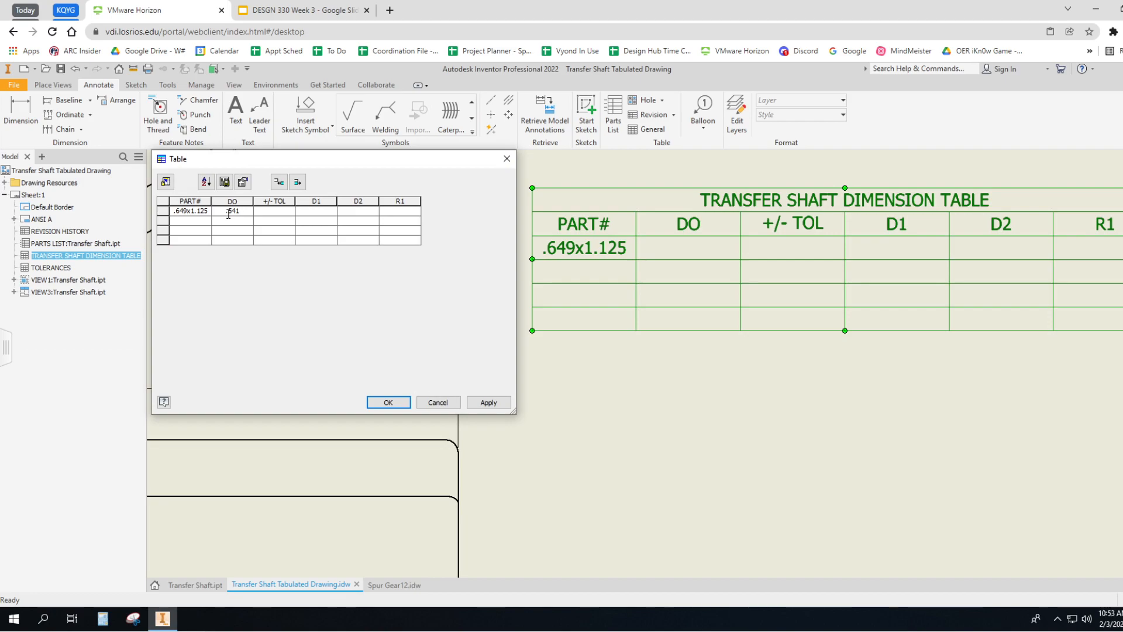
click(310, 212)
text(1.)
click(369, 215)
text(.4)
click(413, 214)
text(.)
click(486, 403)
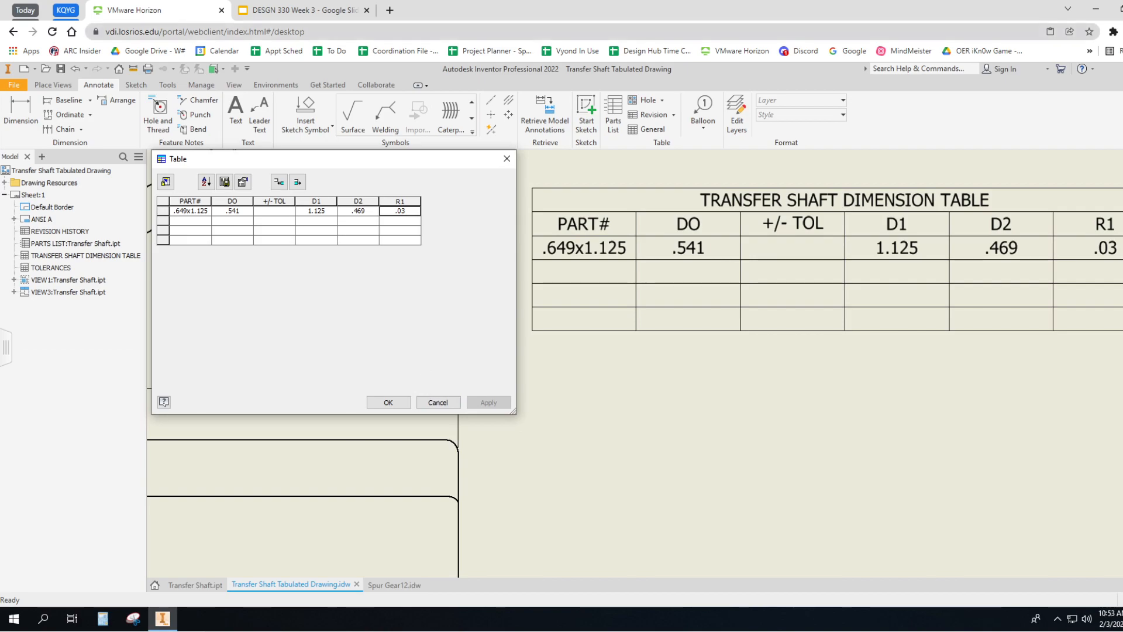
Switch to the Google Slides deck, review slide 10's D2 value and part numbers for lines 2, 3 and 4, and return to Inventor.
click(303, 11)
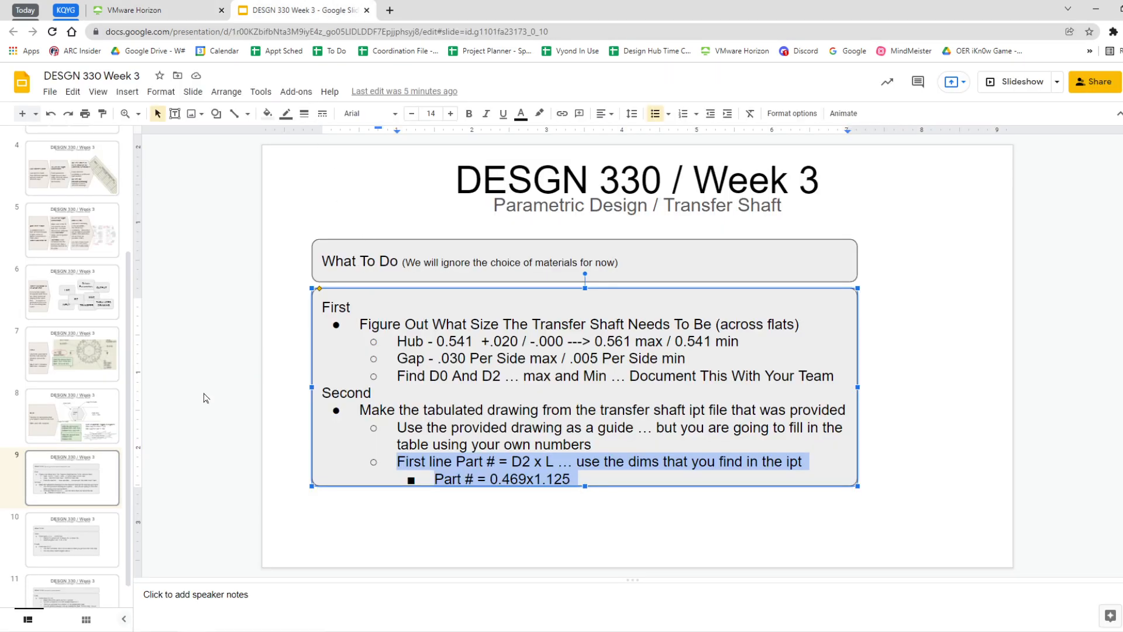
click(85, 533)
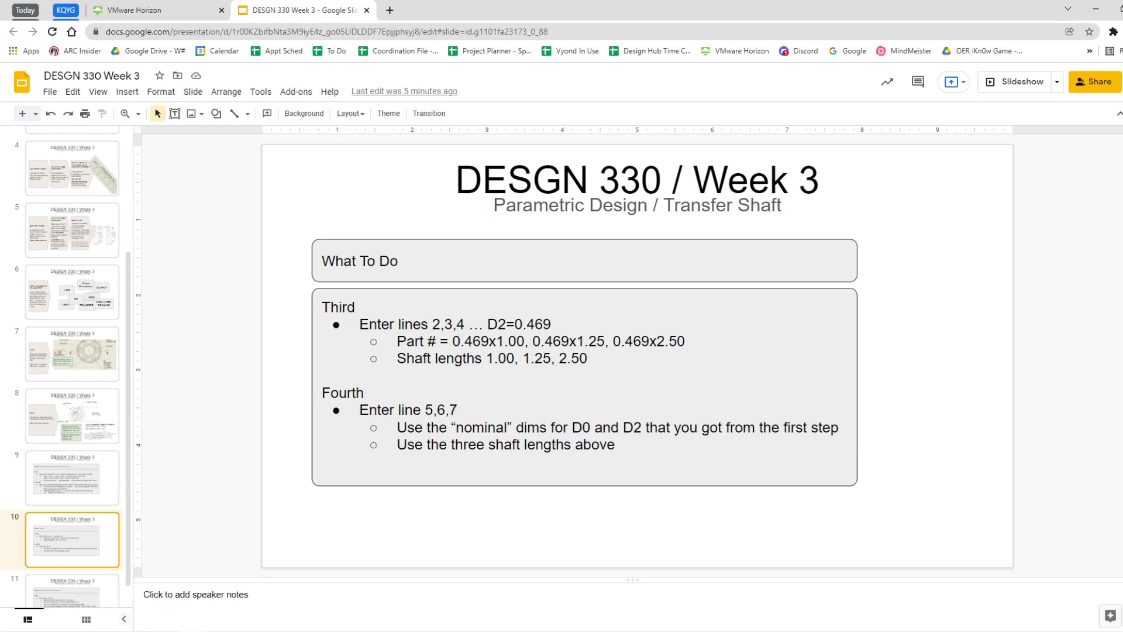
drag(488, 324, 551, 324)
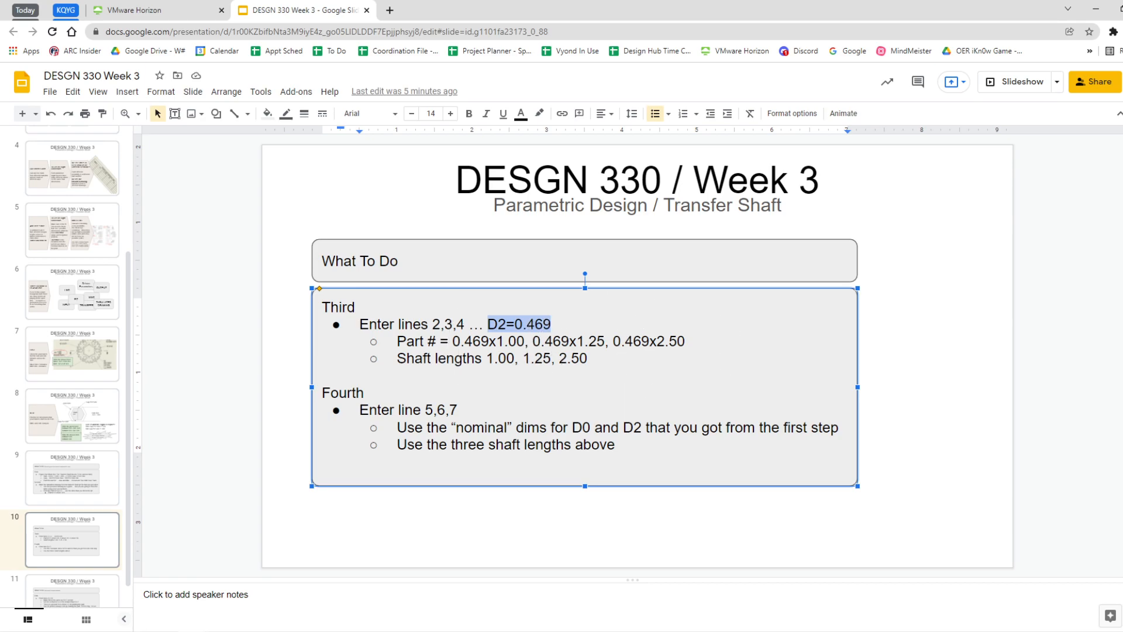
click(157, 10)
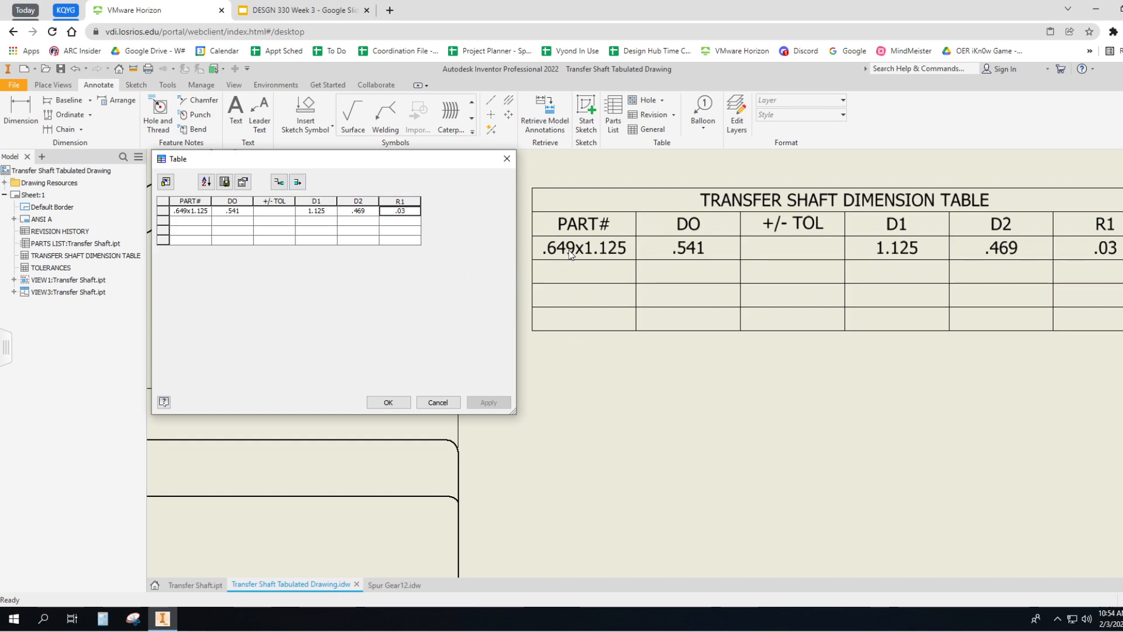
Fill in the second row with PART# .649x1.00, DO .541, D1 1.00, D2 .469 and R1 .03.
click(190, 221)
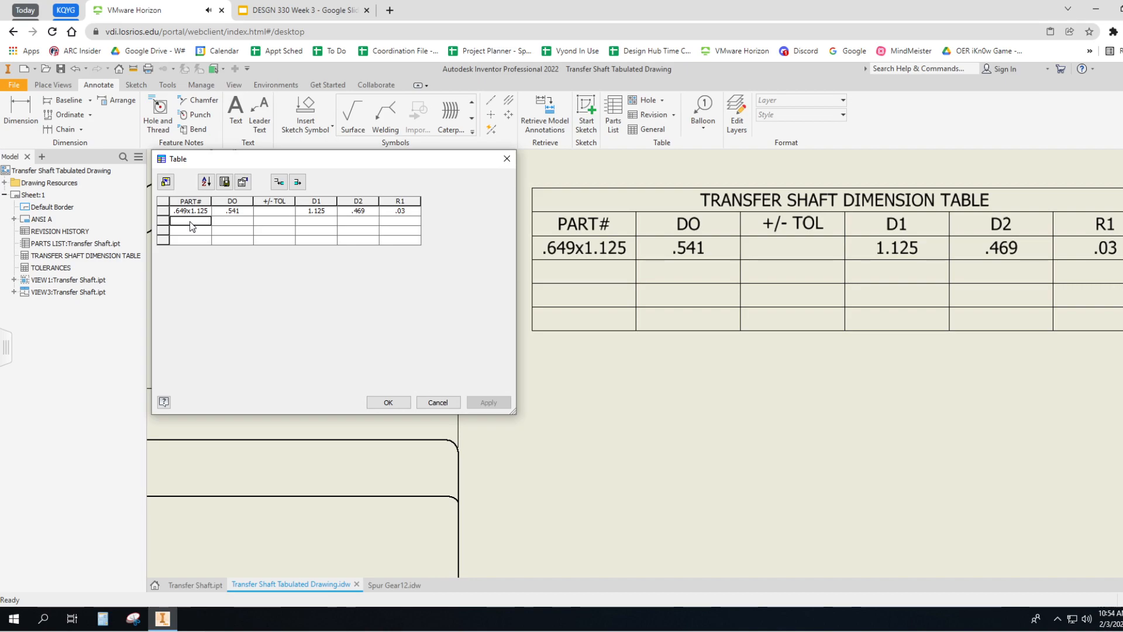
text(.649)
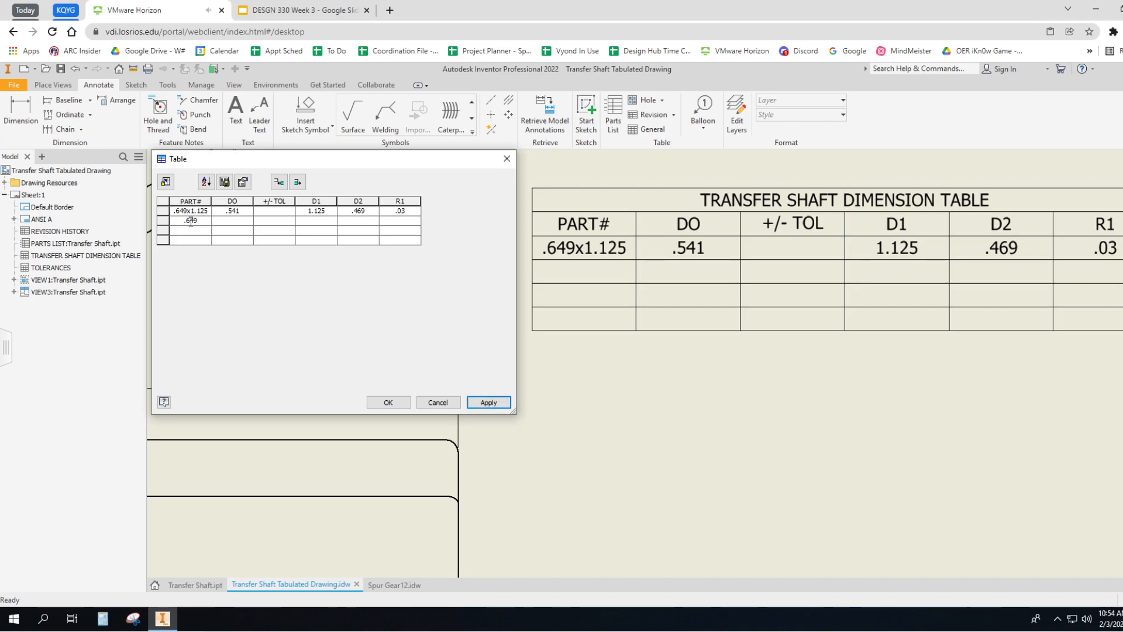
text(x1.00)
click(234, 221)
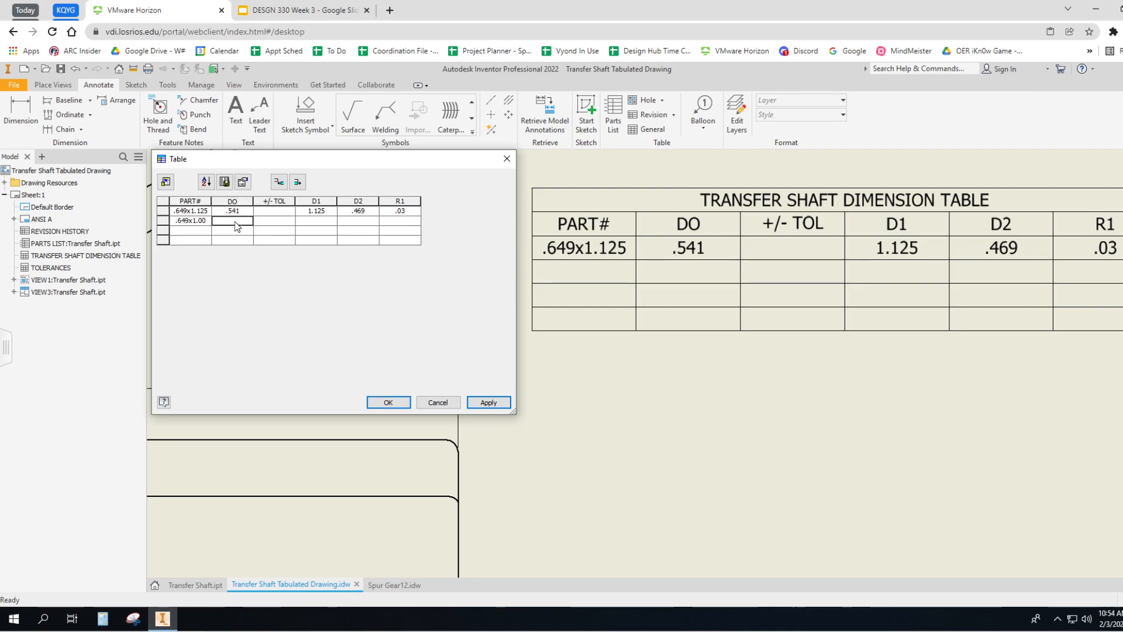
text(.541)
click(327, 221)
text(1)
text(.00)
text(.4)
text(69)
text(.03)
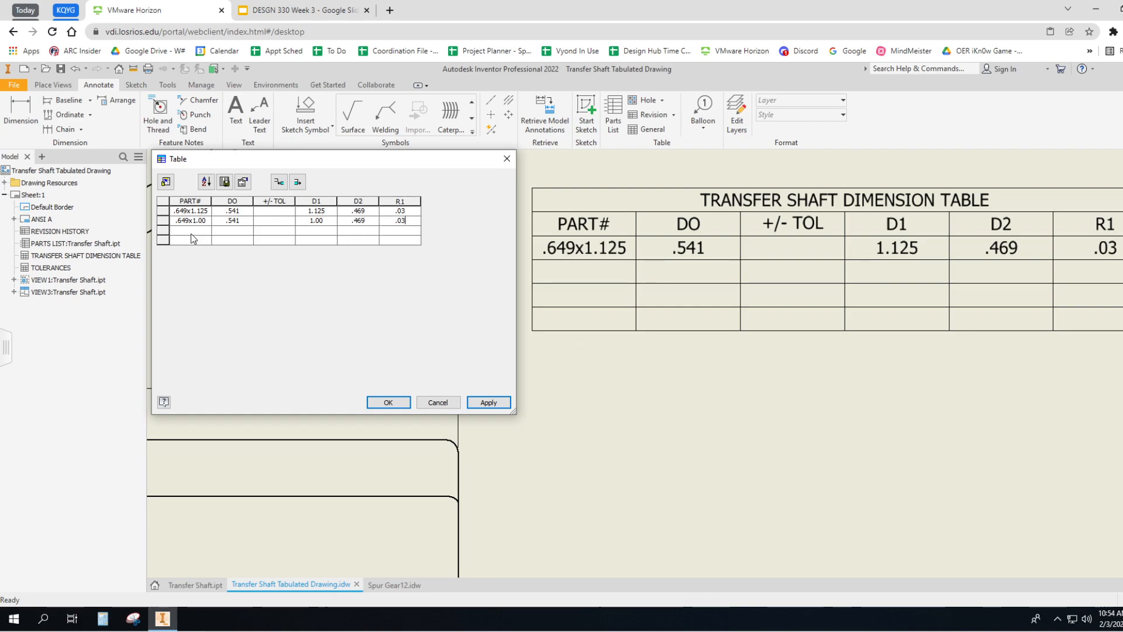
Start the third row's PART# with .469 and correct the first two part numbers to .469x1.125 and .469x1.00.
click(195, 232)
text(.469)
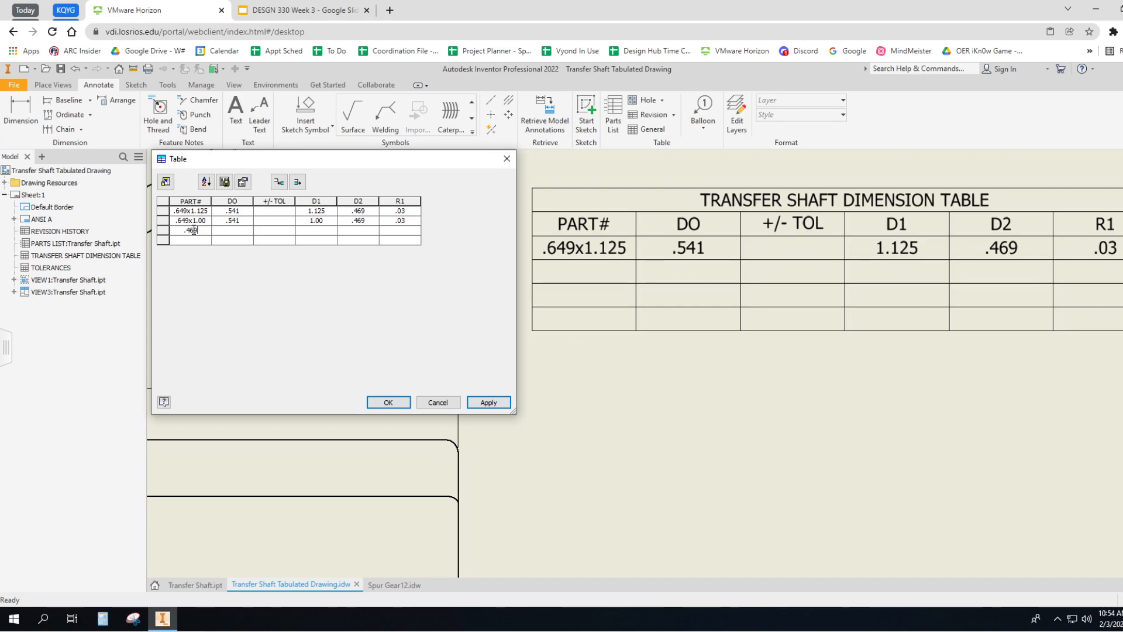
click(185, 214)
click(185, 214)
drag(185, 213, 174, 214)
text(.46)
click(189, 221)
drag(188, 221, 176, 221)
text(46)
Enter .541 as the third row's DO and complete its PART# as .469x1.25.
click(234, 231)
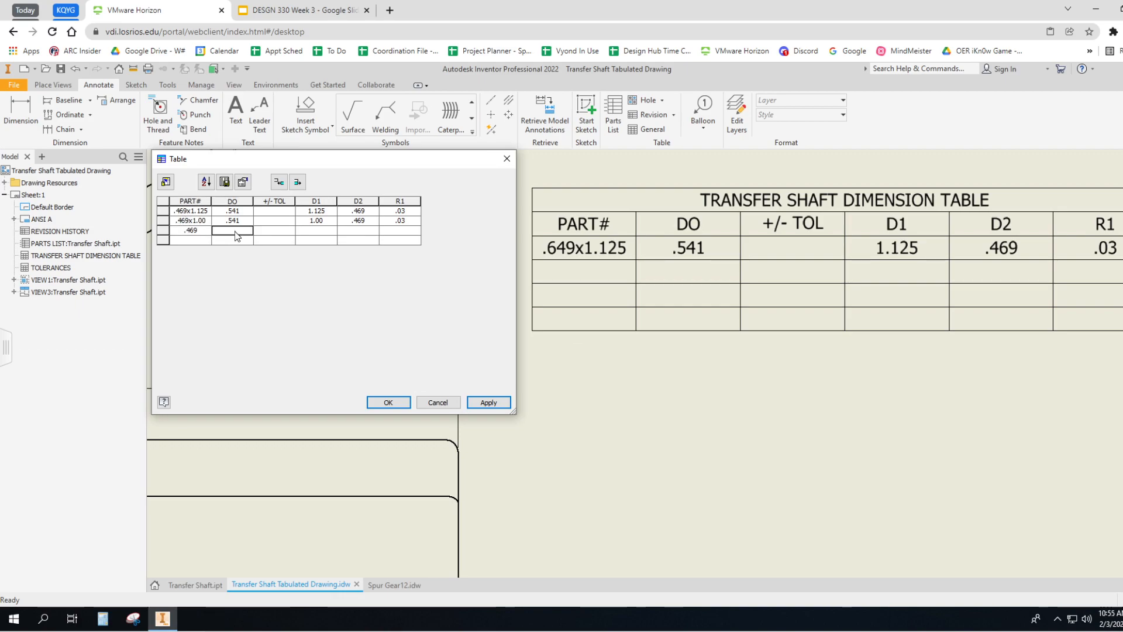
text(.541)
click(205, 233)
click(202, 231)
text(x1)
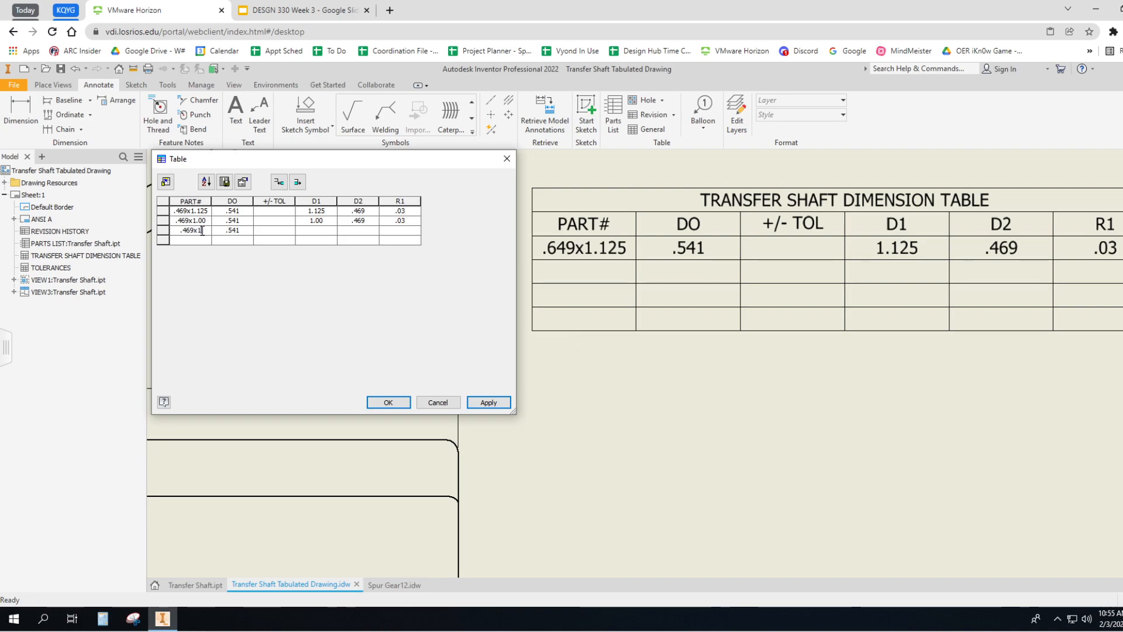
text(.25)
Complete the third row with D1 1.25, D2 .469 and R1 .03.
click(312, 233)
text(1.25)
click(348, 230)
text(.469)
click(397, 232)
text(.0)
click(406, 230)
text(3)
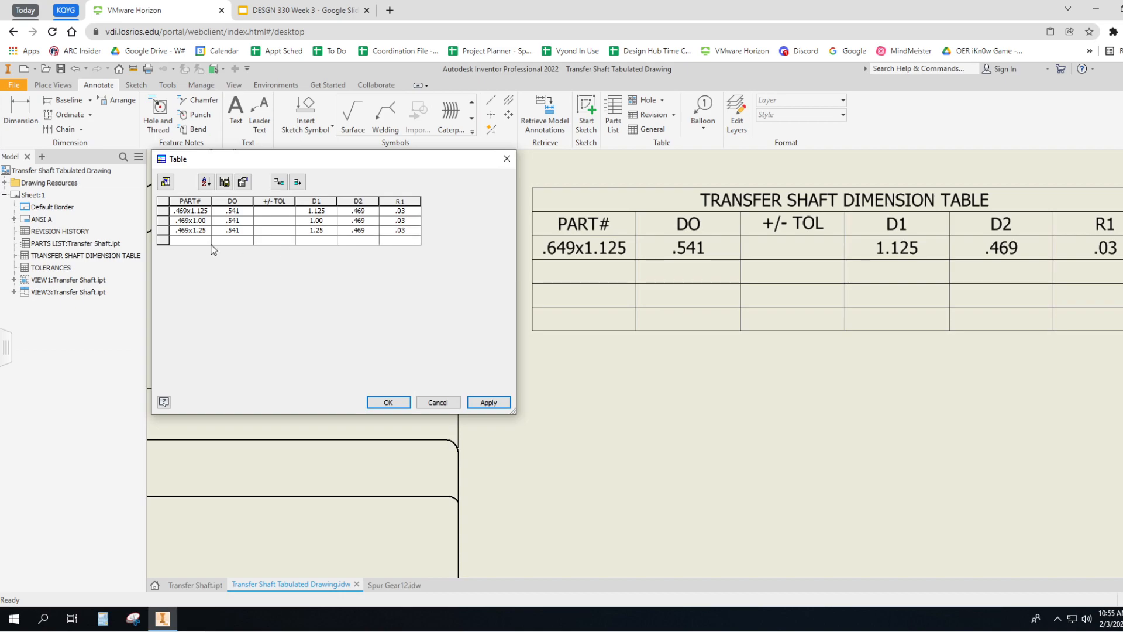
Enter .469x2.50 as the fourth row's PART#, checking the shaft length against slide 10.
click(189, 240)
click(190, 240)
text(.469x)
click(298, 13)
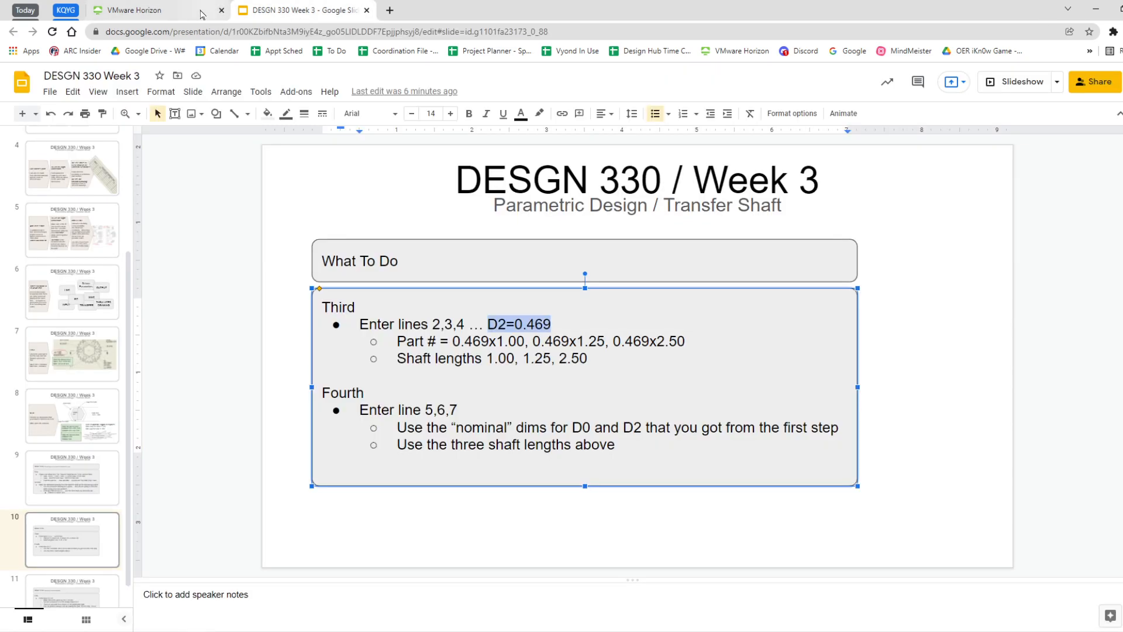
click(173, 13)
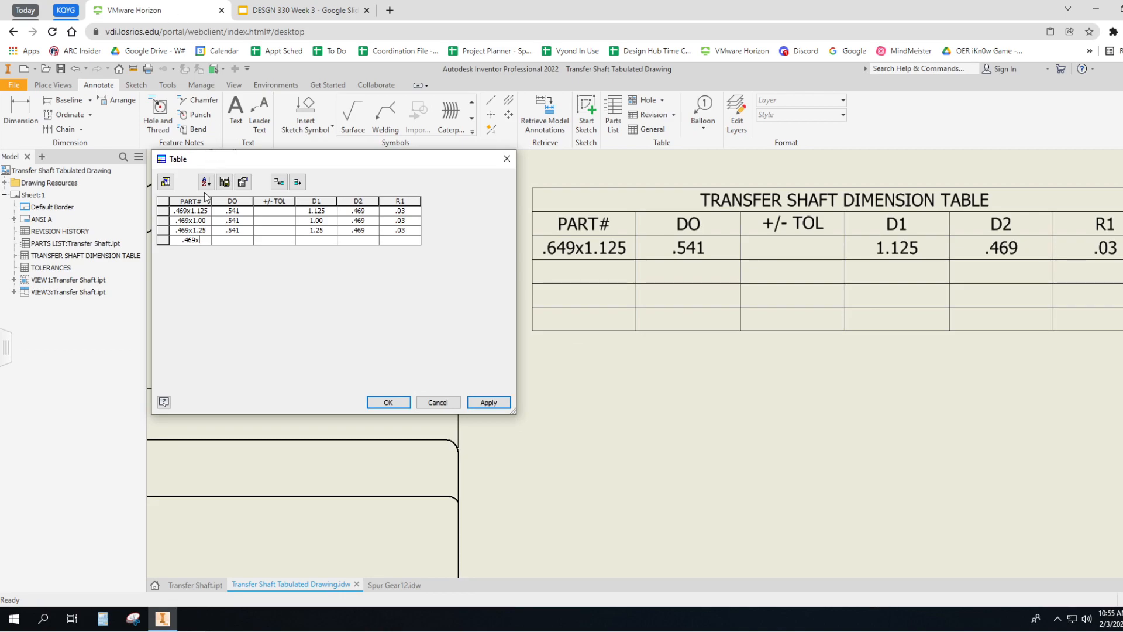
click(203, 241)
text(2.5)
key(Return)
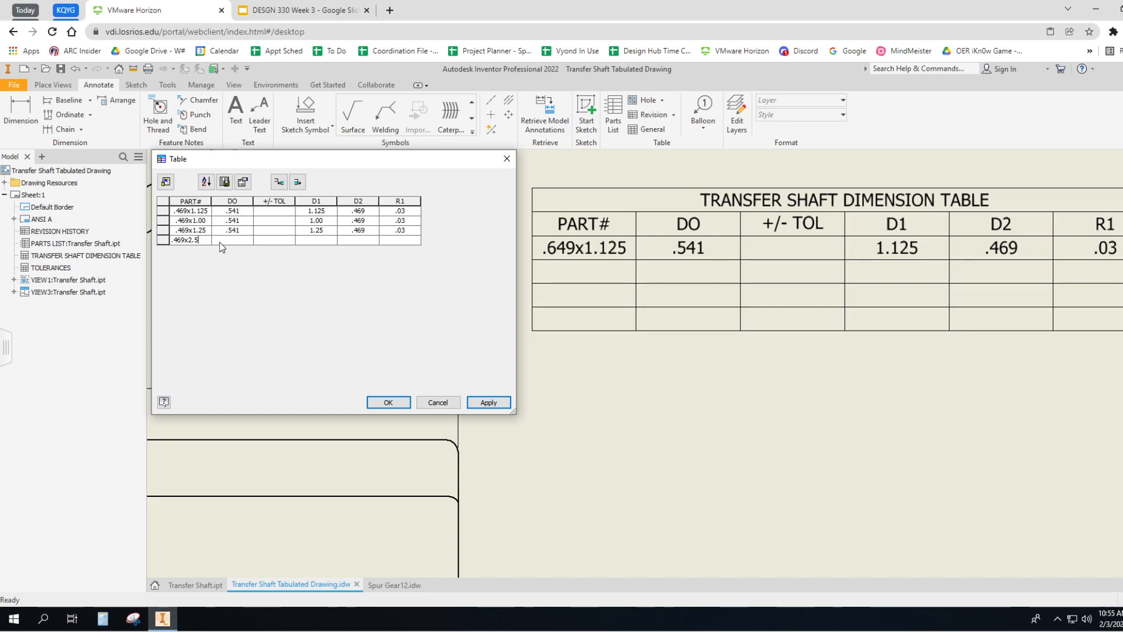
text(0)
Complete the fourth row with DO .541, D1 2.50, D2 .469 and R1 .03, leaving +/- TOL blank.
click(237, 241)
text(.541)
click(279, 240)
click(323, 241)
text(2.50)
click(362, 240)
text(.469)
click(398, 241)
text(.03)
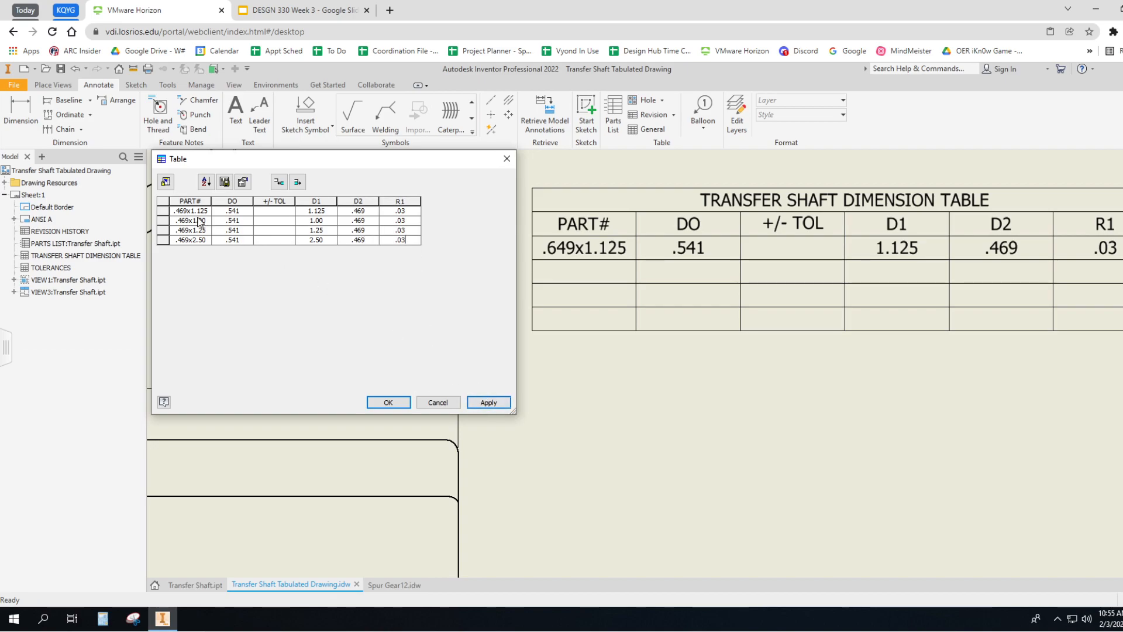
Apply the entries to the Transfer Shaft Dimension Table, check the four rows on the sheet, and finish editing the table.
click(491, 404)
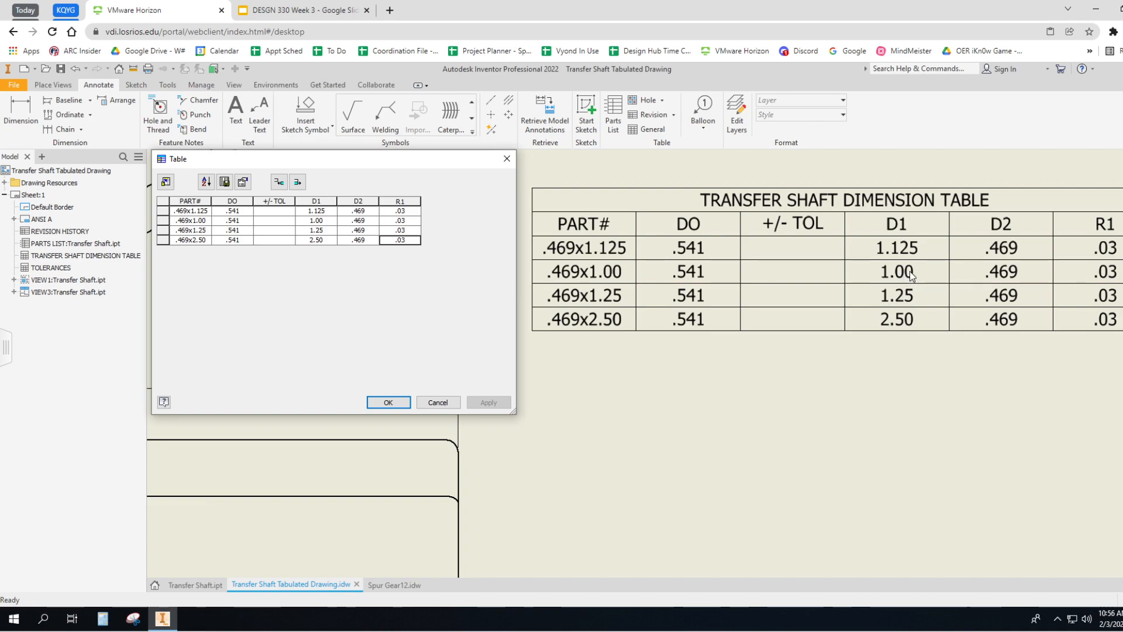
key(ctrl)
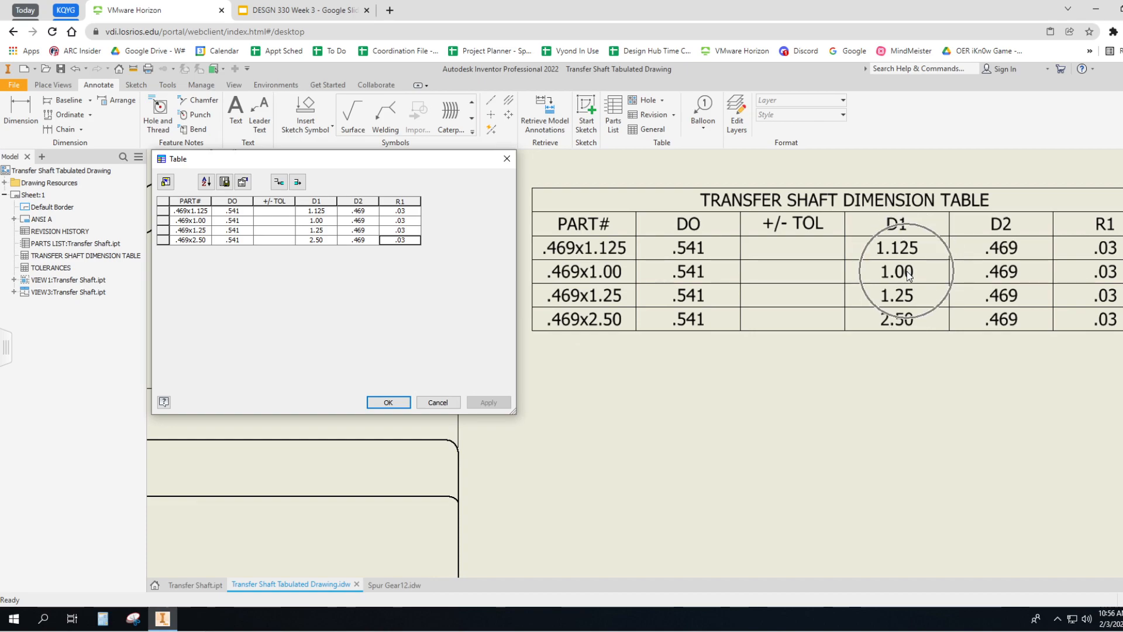
key(ctrl)
key(ctrl)
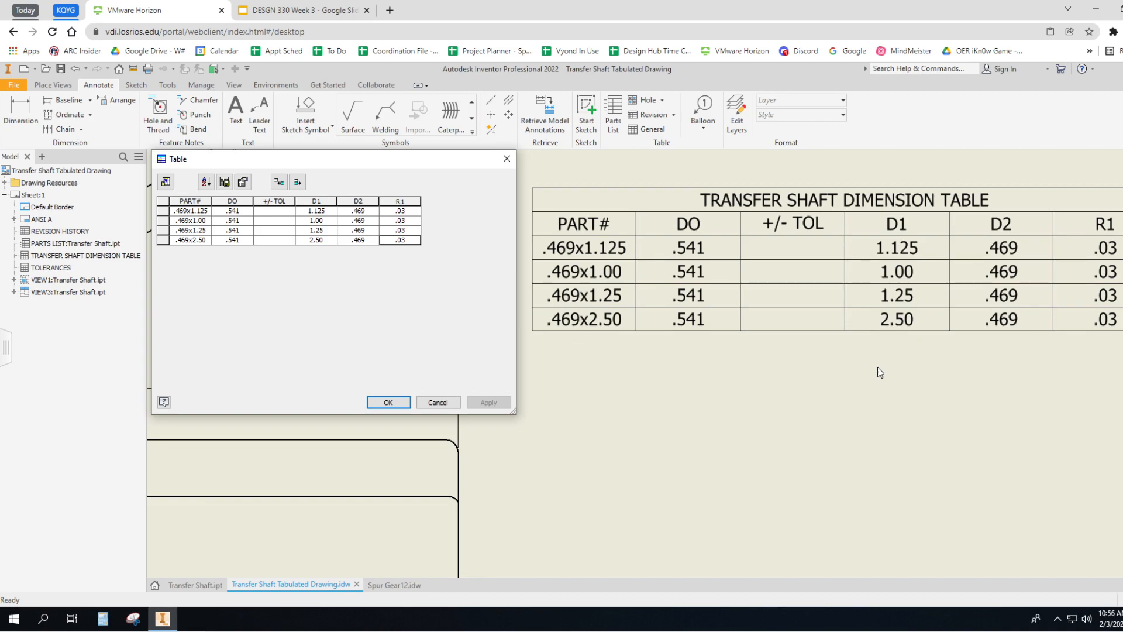
click(388, 402)
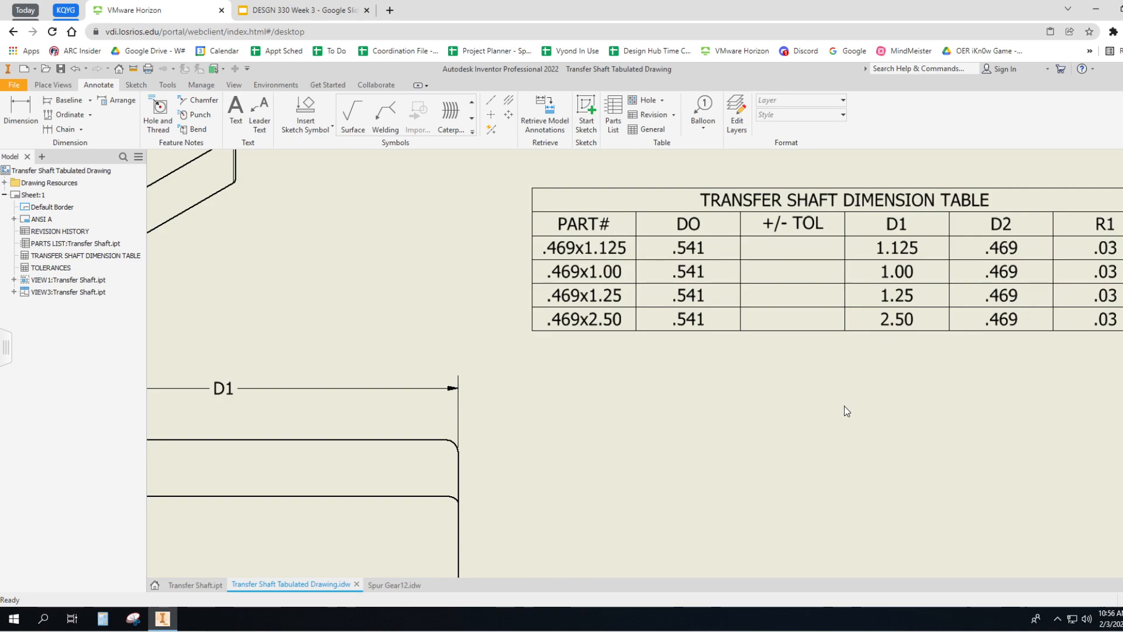
click(600, 327)
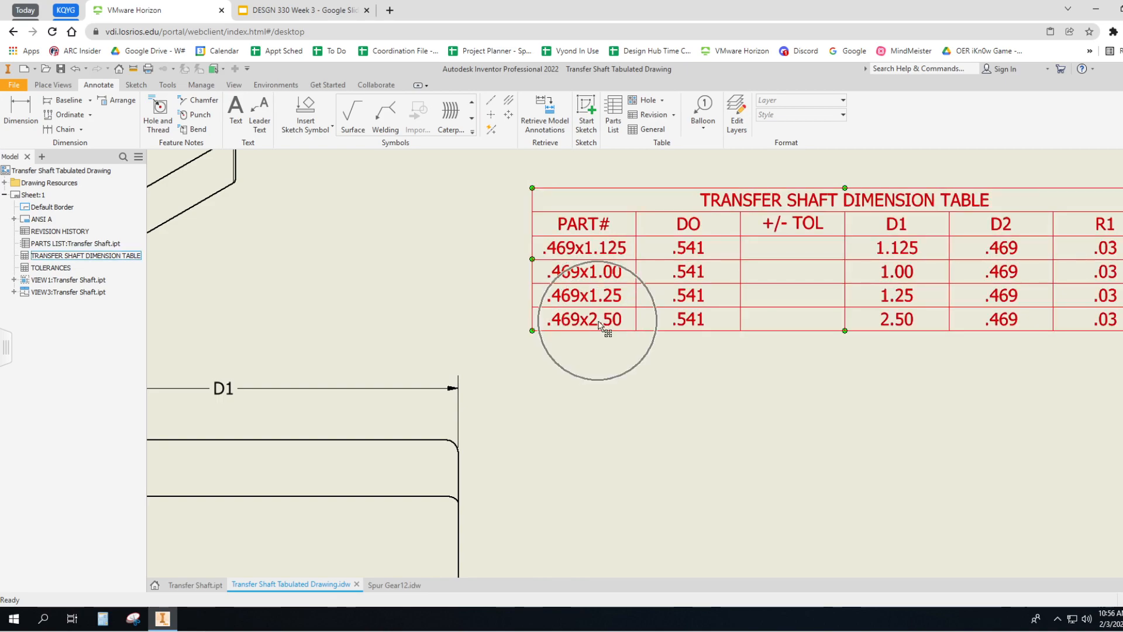
key(ctrl)
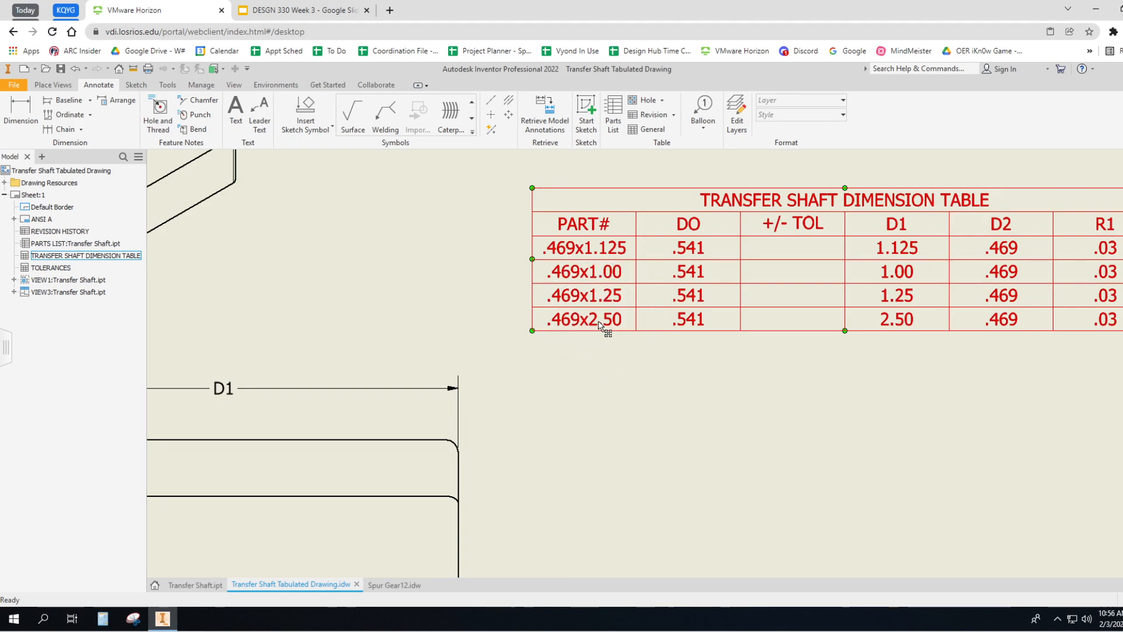
key(ctrl)
key(Escape)
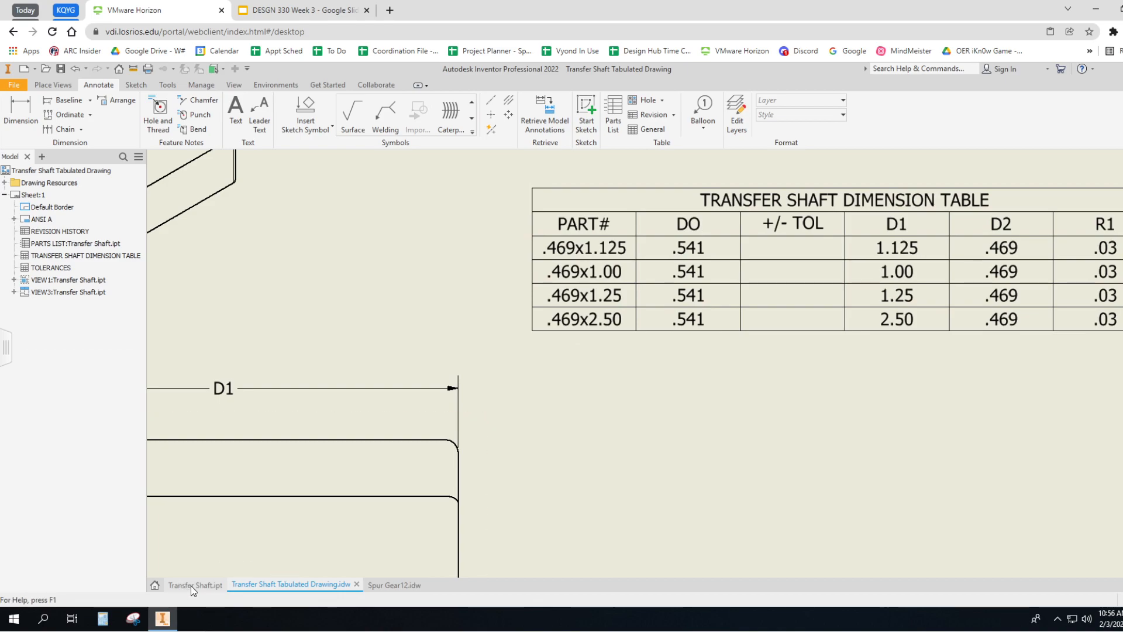
Review the dimension parameters d0, d1, r1 and d2 in the Transfer Shaft part, then close the parameter list.
click(191, 585)
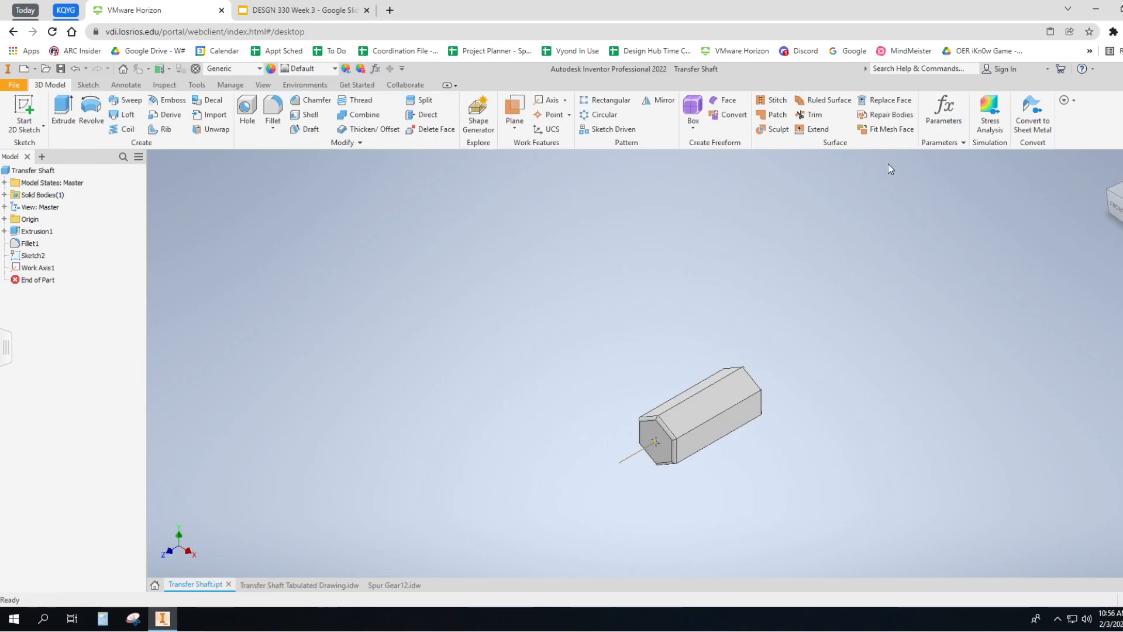
click(943, 111)
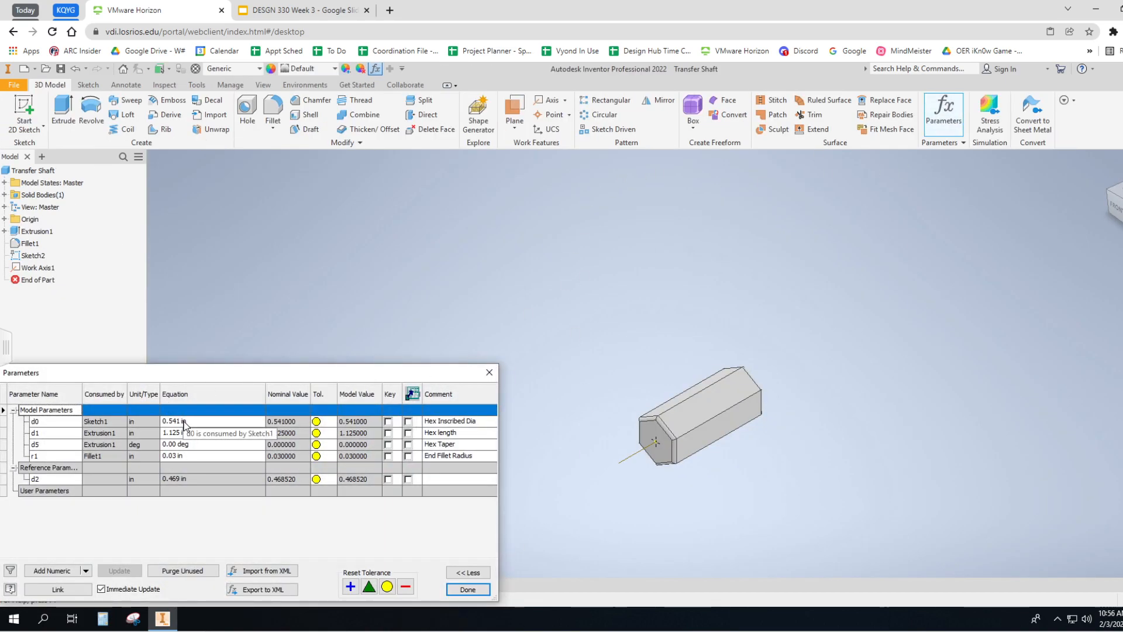
key(ctrl)
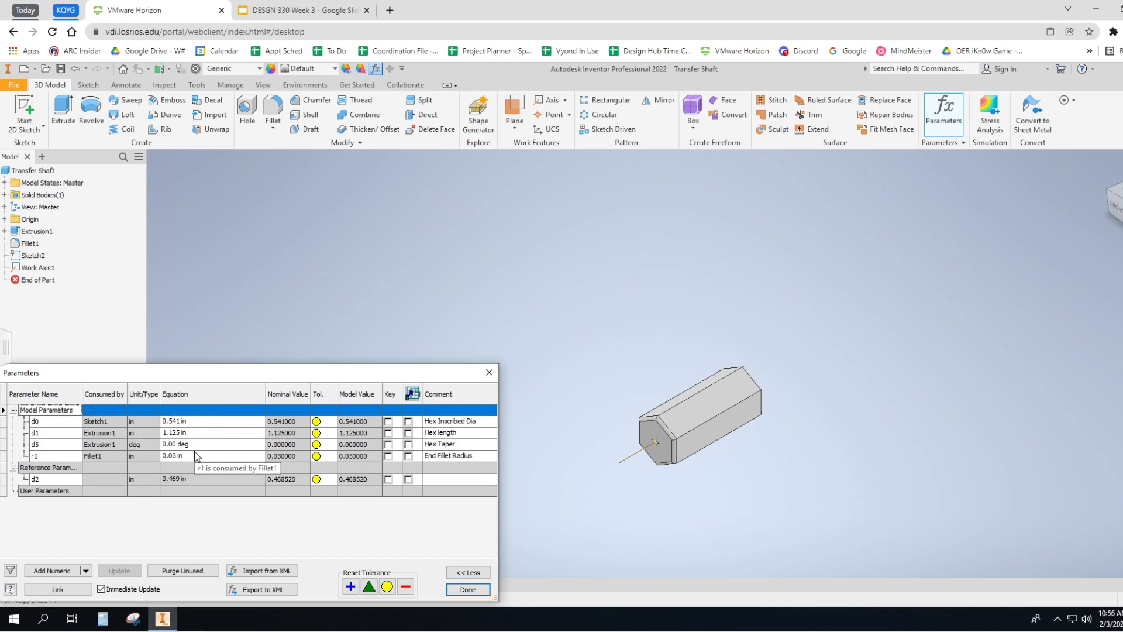
click(468, 589)
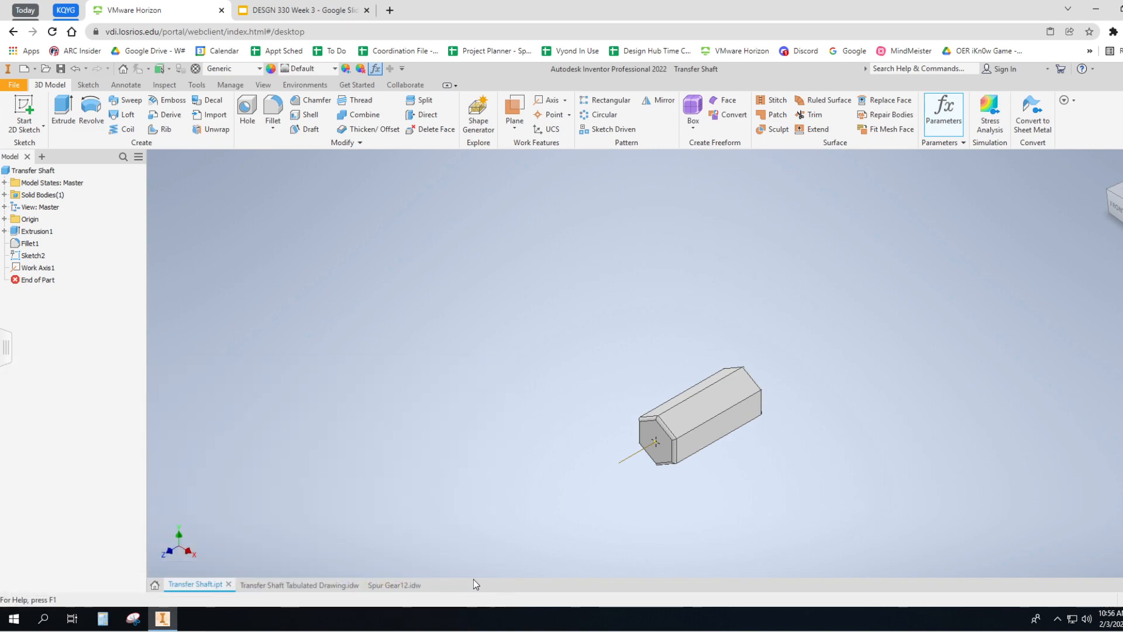
Return to the Transfer Shaft Tabulated Drawing and check the labelled shaft views on the sheet against the dimension table.
click(297, 585)
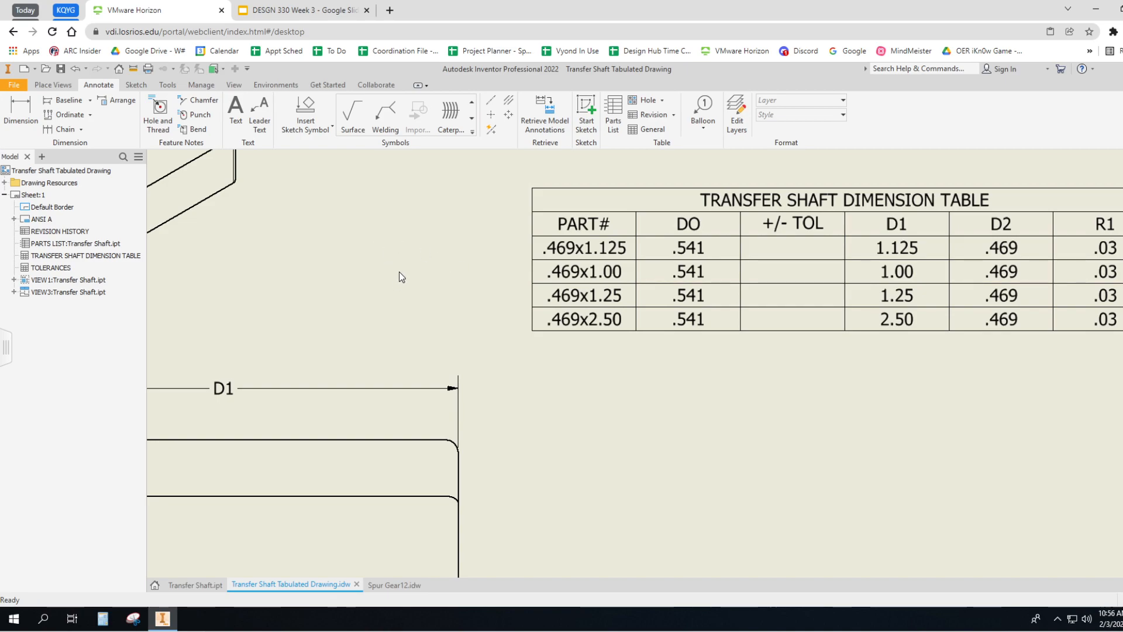
scroll(434, 318, down, 2)
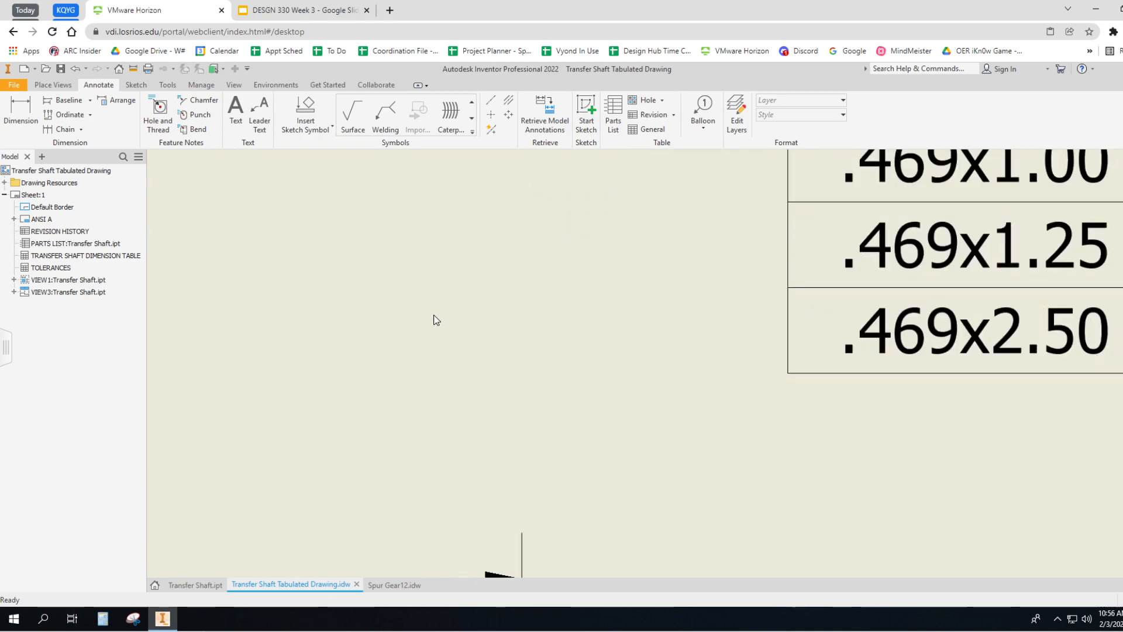
scroll(434, 318, down, 5)
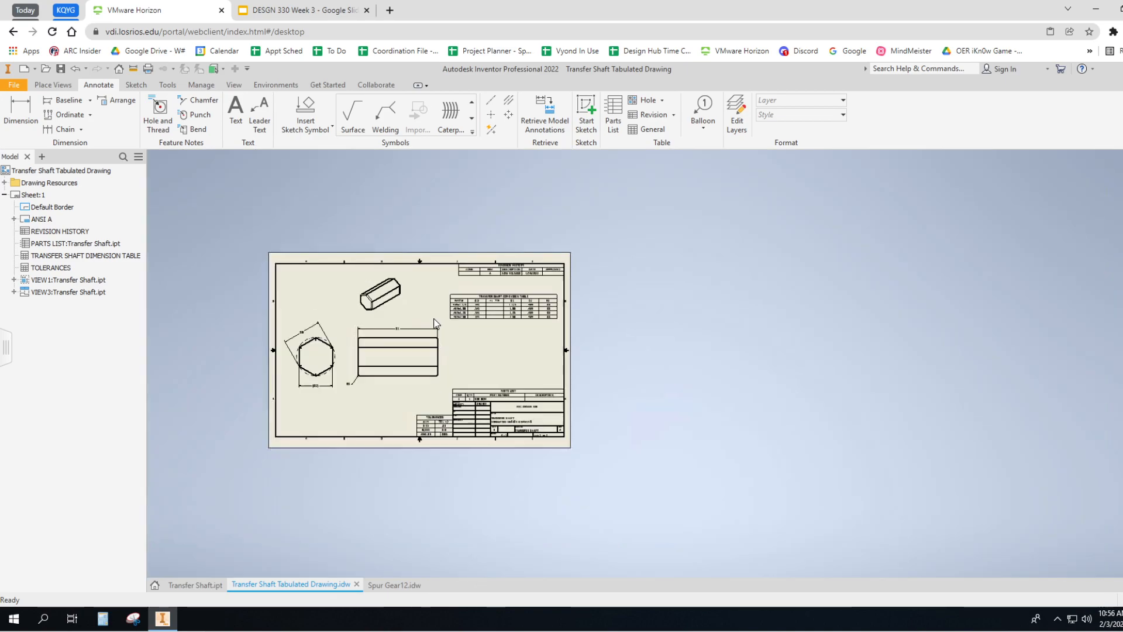
click(400, 364)
click(323, 360)
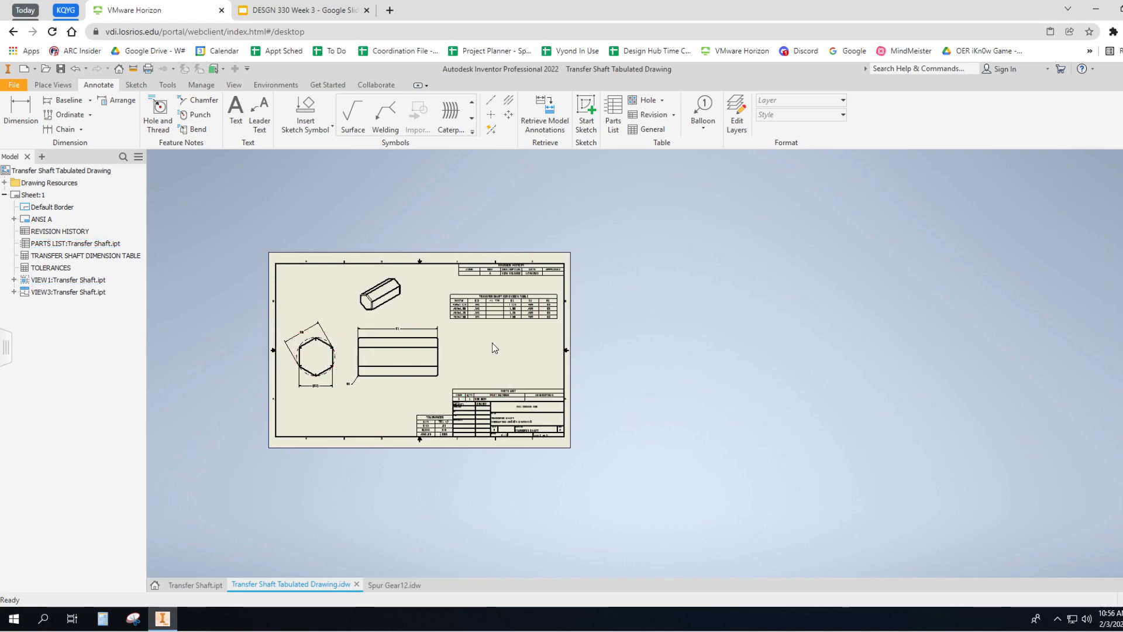
scroll(492, 347, up, 3)
click(468, 295)
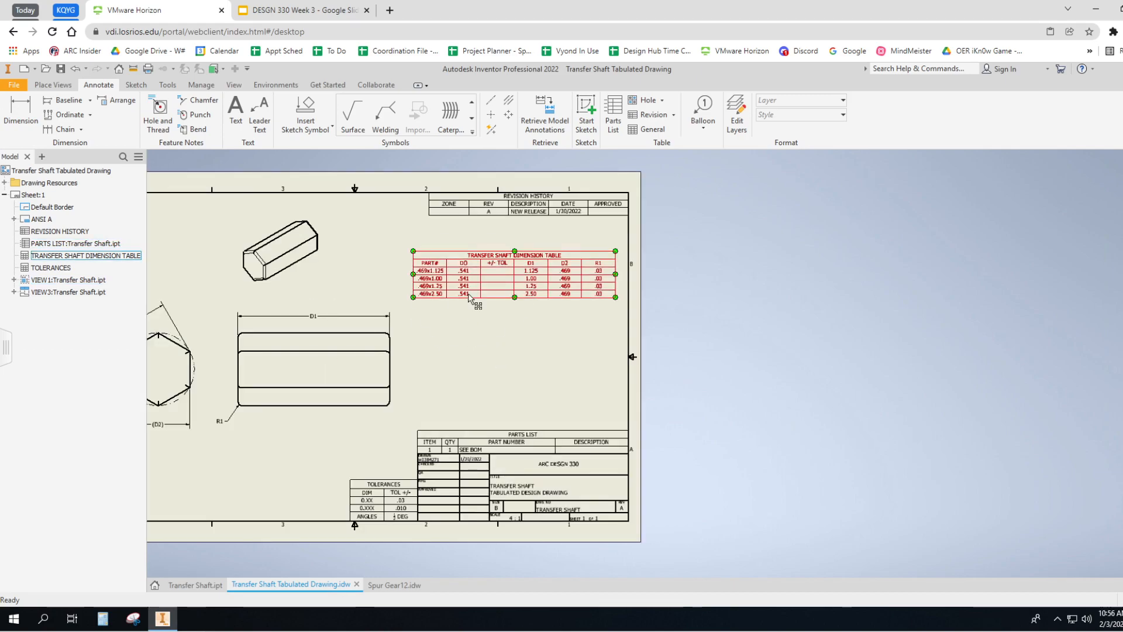
key(ctrl)
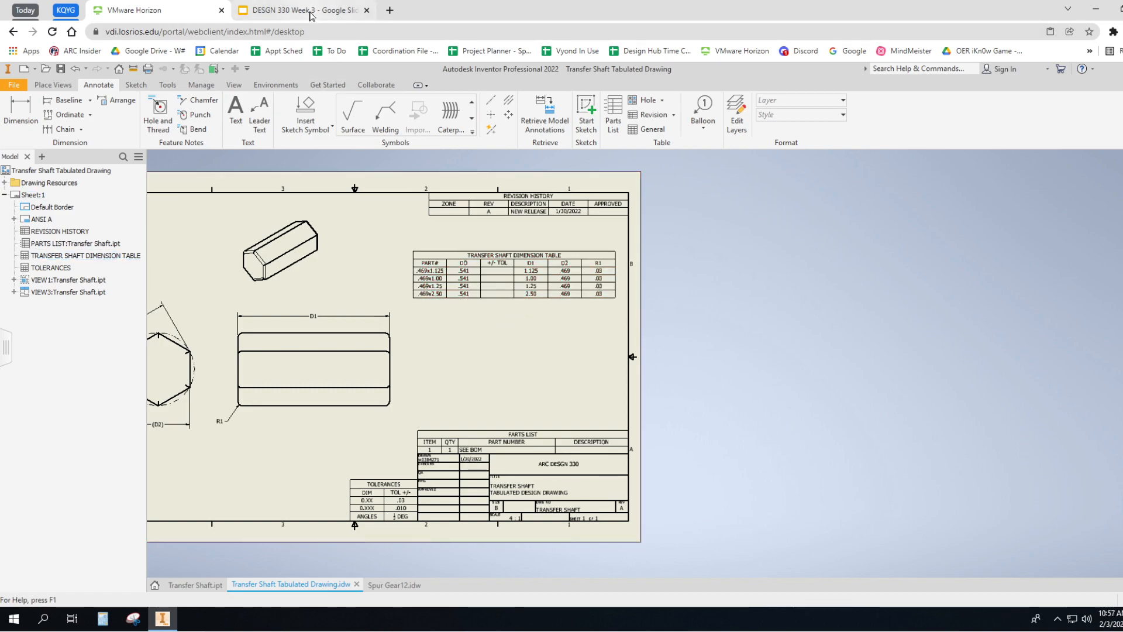